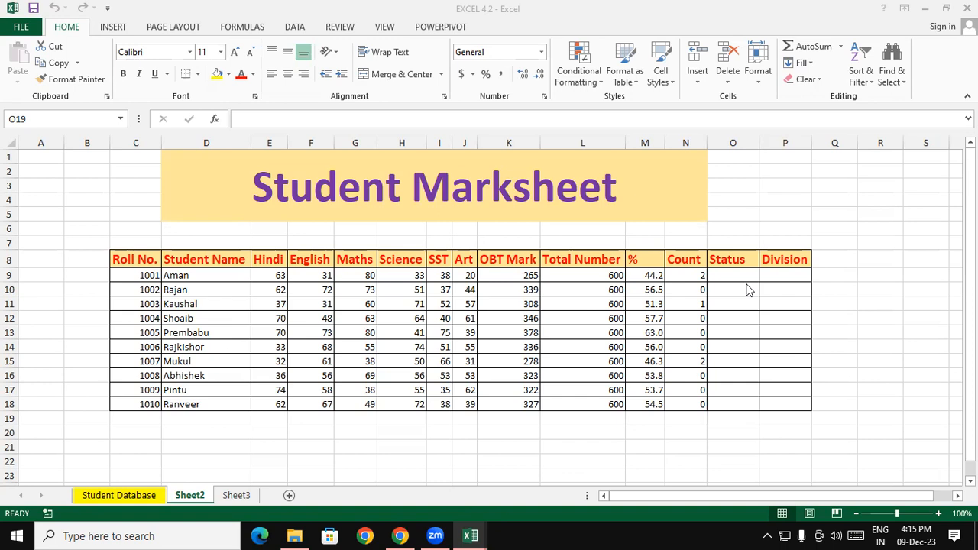
# Examine the marksheet's subject marks, obtained marks, percentage and Count columns, and the empty Status and Division cells.
pyautogui.click(220, 265)
pyautogui.moveTo(262, 258); pyautogui.dragTo(460, 406)
pyautogui.moveTo(494, 258); pyautogui.dragTo(500, 404)
pyautogui.moveTo(631, 259); pyautogui.dragTo(687, 399)
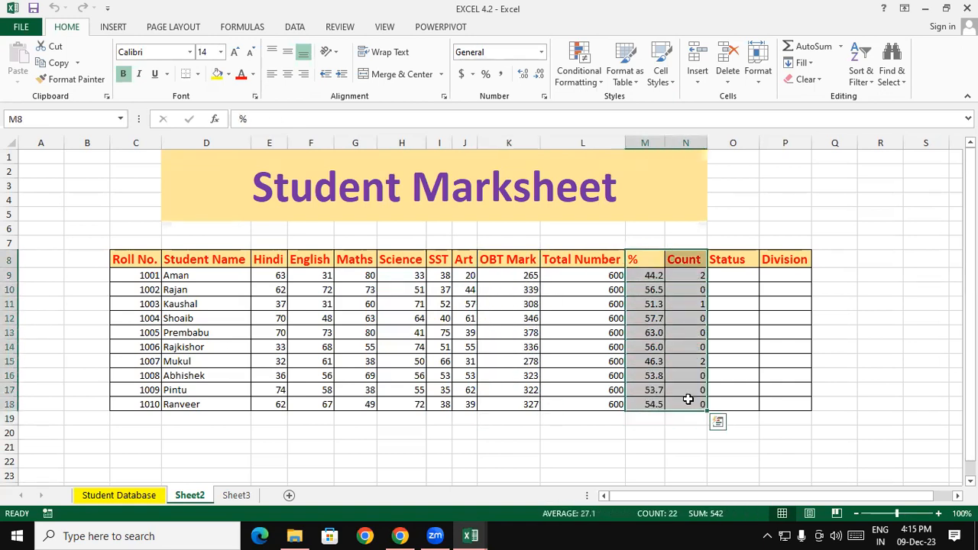
pyautogui.click(778, 344)
pyautogui.moveTo(746, 275); pyautogui.dragTo(769, 397)
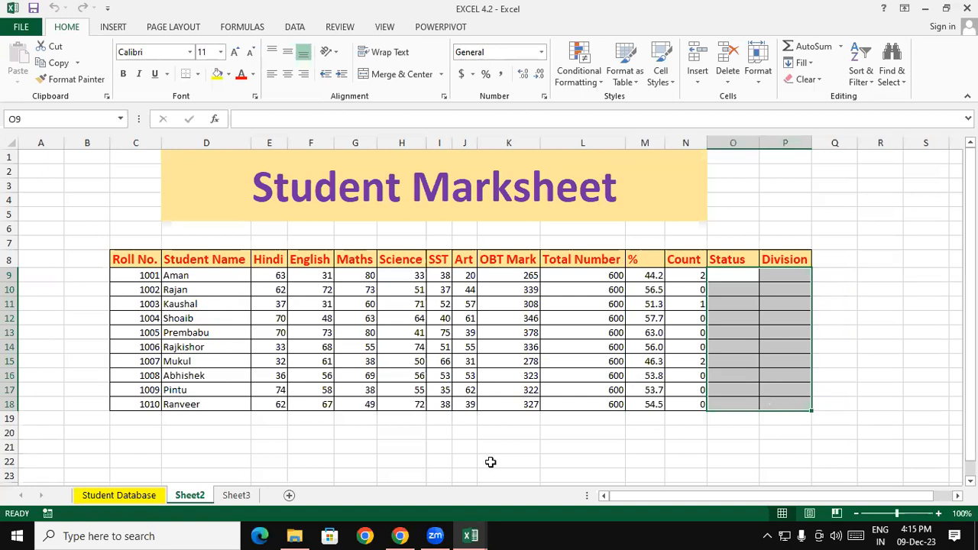
pyautogui.press('BackSpace')
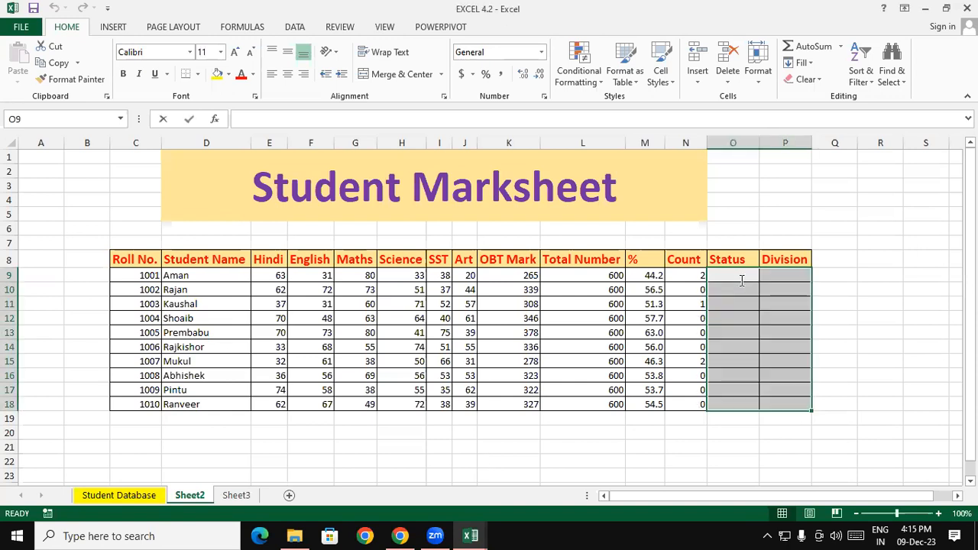
pyautogui.click(788, 276)
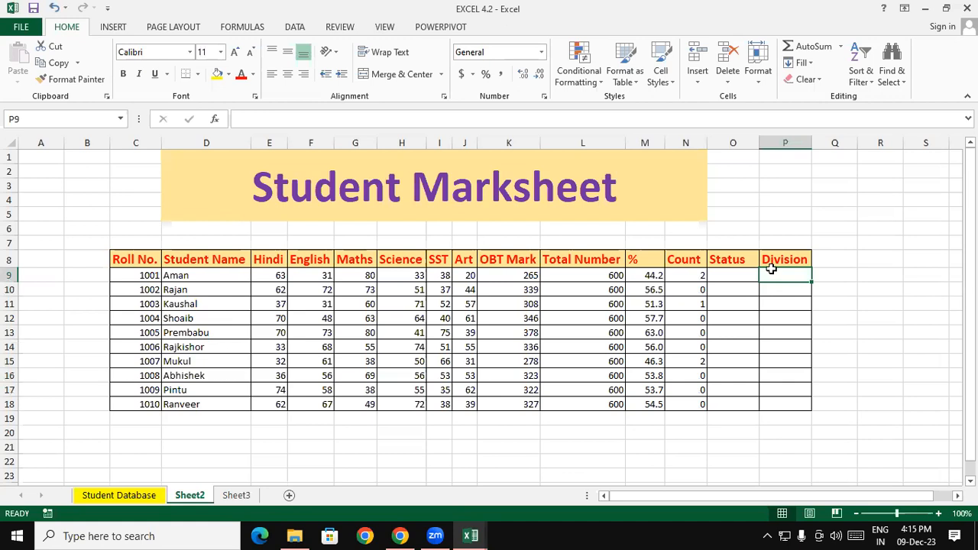
pyautogui.moveTo(733, 279); pyautogui.dragTo(734, 396)
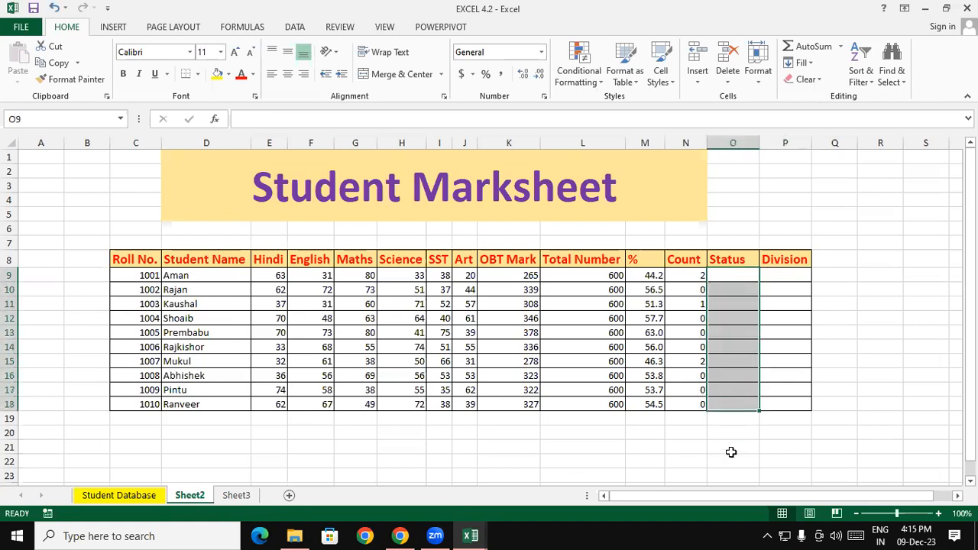
pyautogui.click(731, 452)
pyautogui.moveTo(735, 250)
pyautogui.mouseDown()
pyautogui.moveTo(704, 226)
pyautogui.moveTo(691, 251)
pyautogui.mouseUp()
pyautogui.moveTo(778, 268)
pyautogui.mouseDown()
pyautogui.moveTo(688, 294)
pyautogui.moveTo(661, 268)
pyautogui.mouseUp()
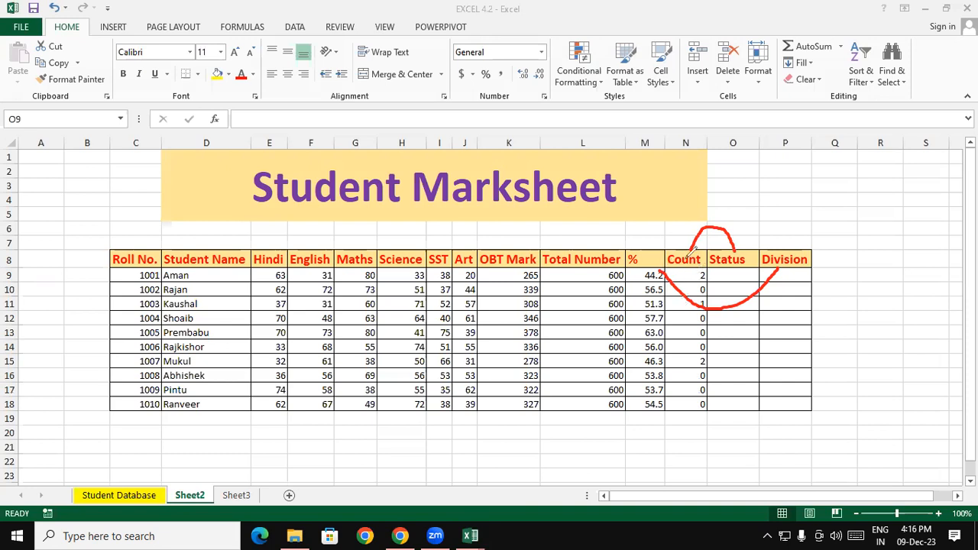
pyautogui.moveTo(769, 197)
pyautogui.mouseDown()
pyautogui.moveTo(775, 209)
pyautogui.moveTo(768, 201)
pyautogui.mouseUp()
pyautogui.moveTo(779, 212)
pyautogui.mouseDown()
pyautogui.moveTo(825, 224)
pyautogui.moveTo(838, 200)
pyautogui.moveTo(863, 231)
pyautogui.mouseUp()
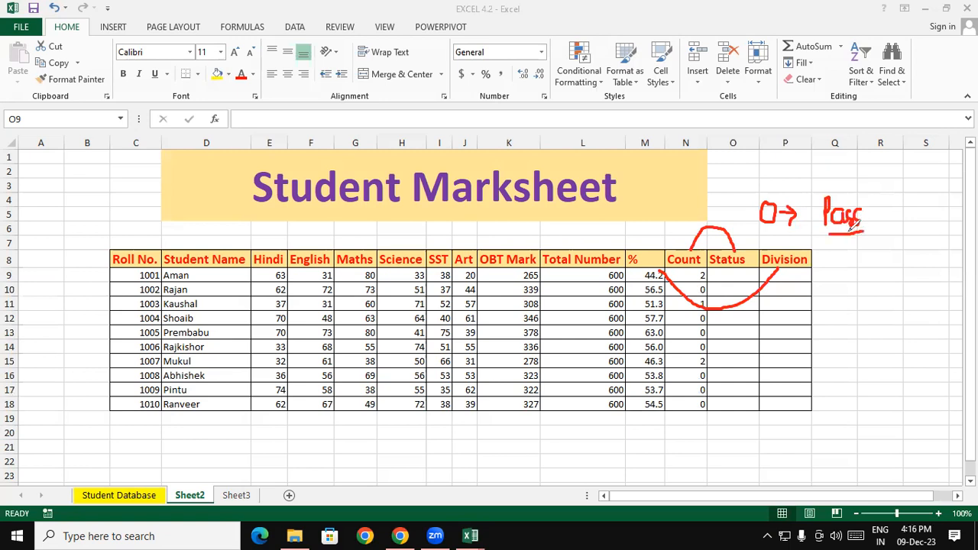
pyautogui.moveTo(782, 263)
pyautogui.mouseDown()
pyautogui.moveTo(784, 273)
pyautogui.moveTo(790, 263)
pyautogui.moveTo(778, 243)
pyautogui.moveTo(765, 263)
pyautogui.moveTo(795, 281)
pyautogui.moveTo(782, 243)
pyautogui.moveTo(827, 265)
pyautogui.moveTo(820, 270)
pyautogui.moveTo(838, 260)
pyautogui.moveTo(833, 271)
pyautogui.moveTo(850, 269)
pyautogui.moveTo(851, 260)
pyautogui.moveTo(831, 272)
pyautogui.moveTo(863, 274)
pyautogui.mouseUp()
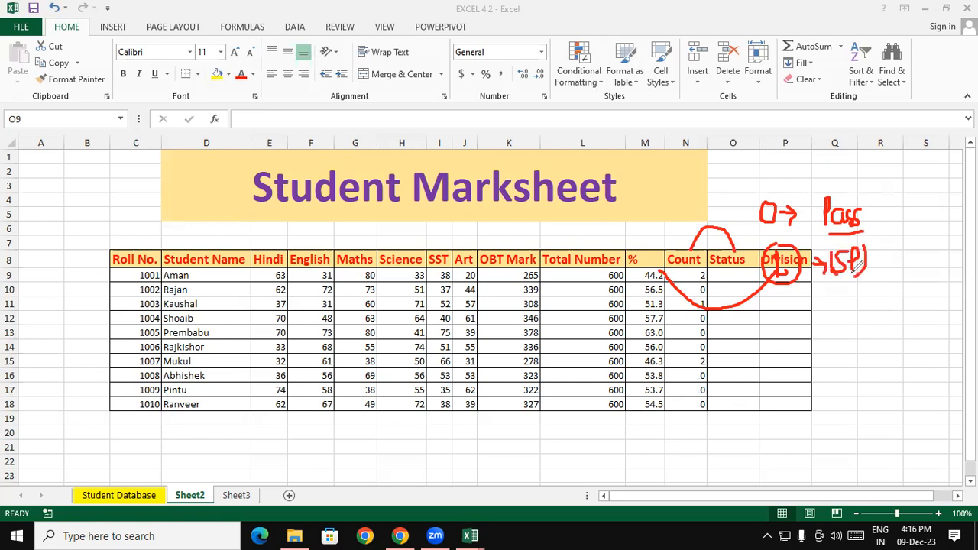
pyautogui.moveTo(784, 302)
pyautogui.mouseDown()
pyautogui.moveTo(808, 328)
pyautogui.moveTo(848, 305)
pyautogui.mouseUp()
pyautogui.moveTo(836, 312)
pyautogui.mouseDown()
pyautogui.moveTo(873, 324)
pyautogui.moveTo(878, 309)
pyautogui.moveTo(886, 324)
pyautogui.moveTo(897, 321)
pyautogui.moveTo(874, 336)
pyautogui.mouseUp()
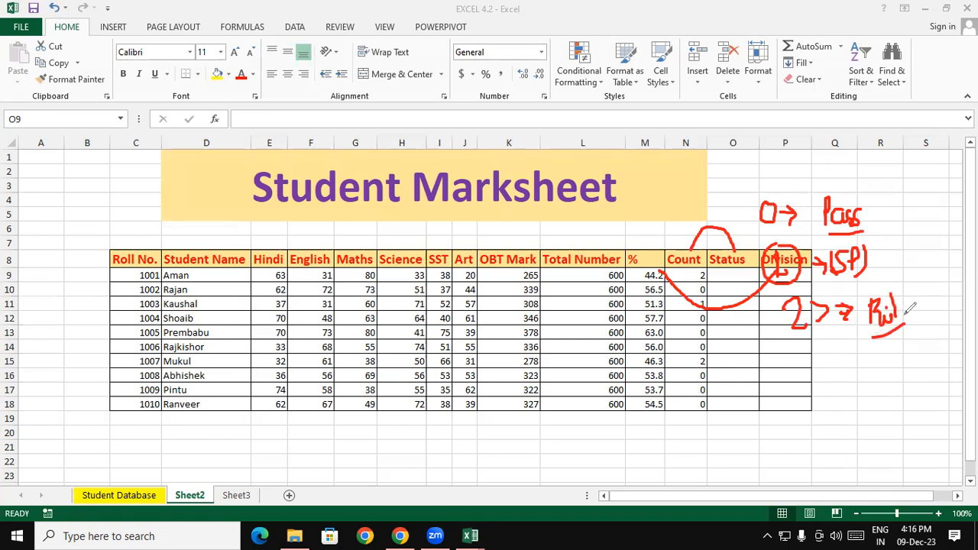
pyautogui.moveTo(879, 312); pyautogui.dragTo(898, 323)
pyautogui.moveTo(590, 228)
pyautogui.mouseDown()
pyautogui.moveTo(581, 243)
pyautogui.moveTo(592, 230)
pyautogui.moveTo(622, 226)
pyautogui.moveTo(626, 242)
pyautogui.mouseUp()
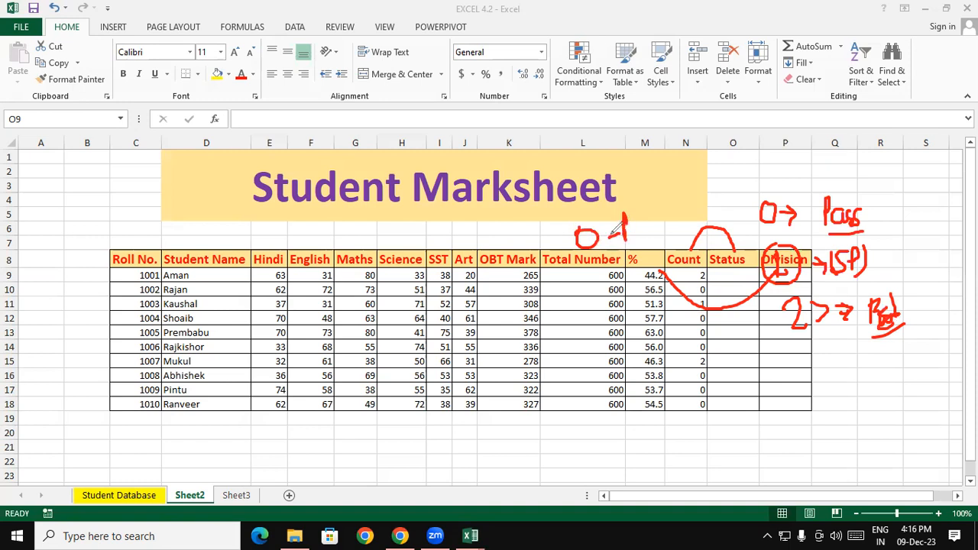
pyautogui.moveTo(590, 276); pyautogui.dragTo(610, 270)
# Begin the Status formula in O9 with an IF that tests N9=0 and returns "Pass" when true.
pyautogui.click(720, 277)
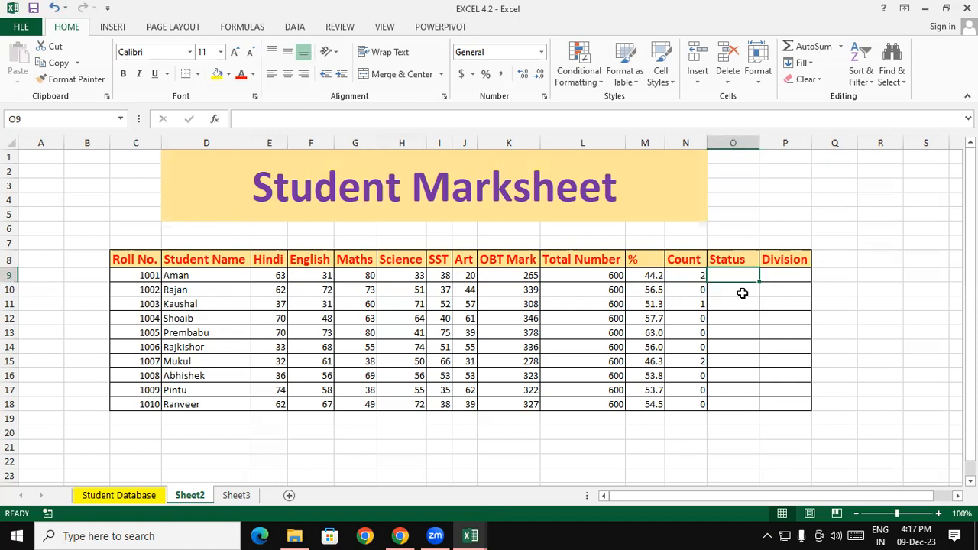
pyautogui.write('=if')
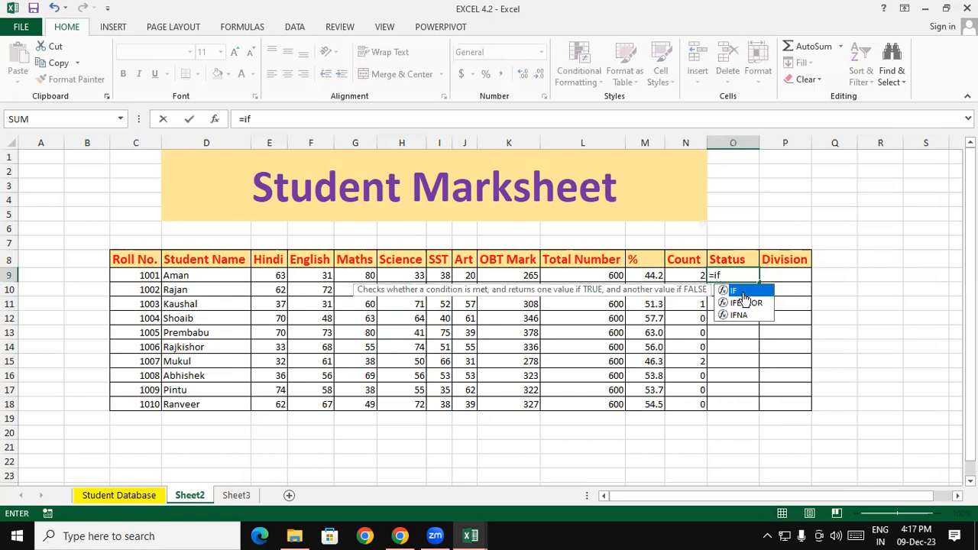
pyautogui.doubleClick(744, 292)
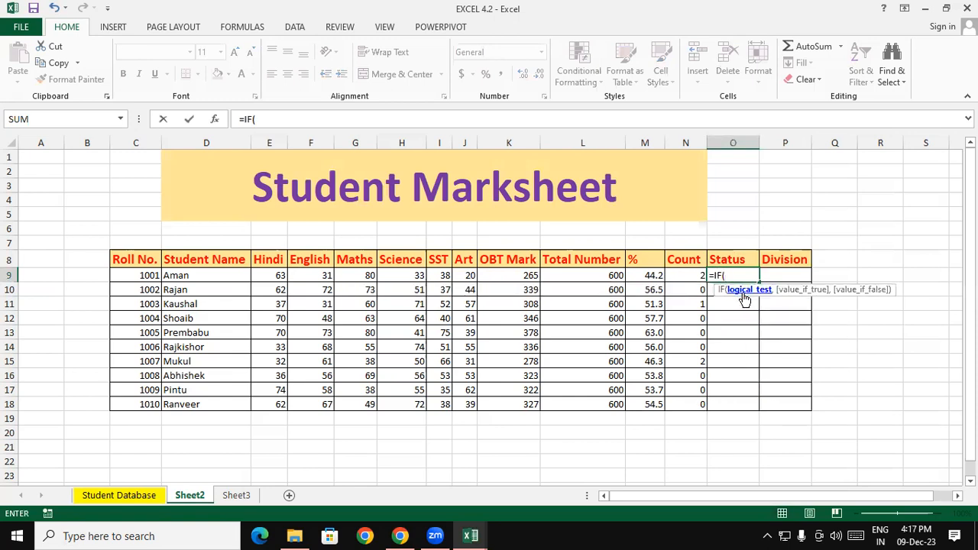
pyautogui.click(697, 276)
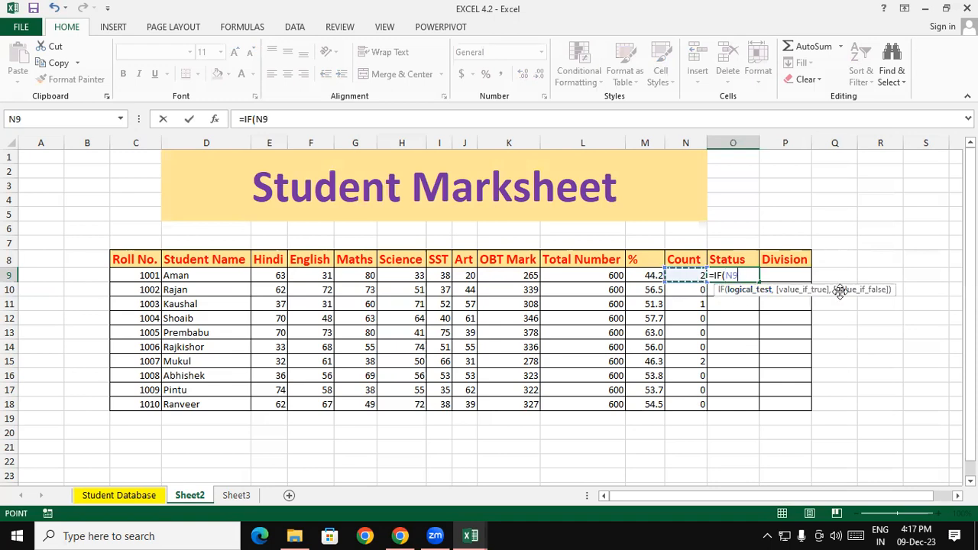
pyautogui.write('=2')
pyautogui.press('BackSpace')
pyautogui.write('0,"Pass')
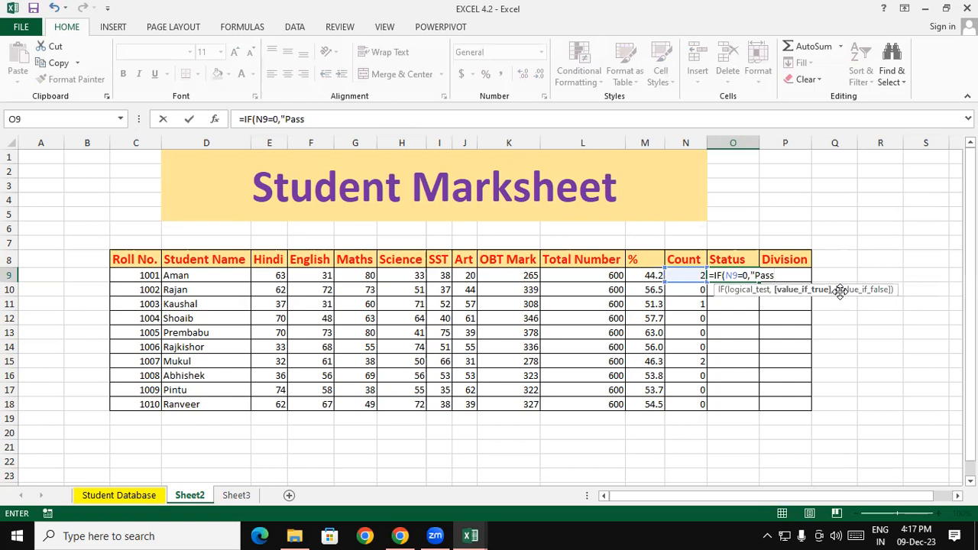
pyautogui.write('"')
pyautogui.write(',')
# Nest a second IF as the false argument, testing N9=1 and returning "SP" when true.
pyautogui.write('IF(')
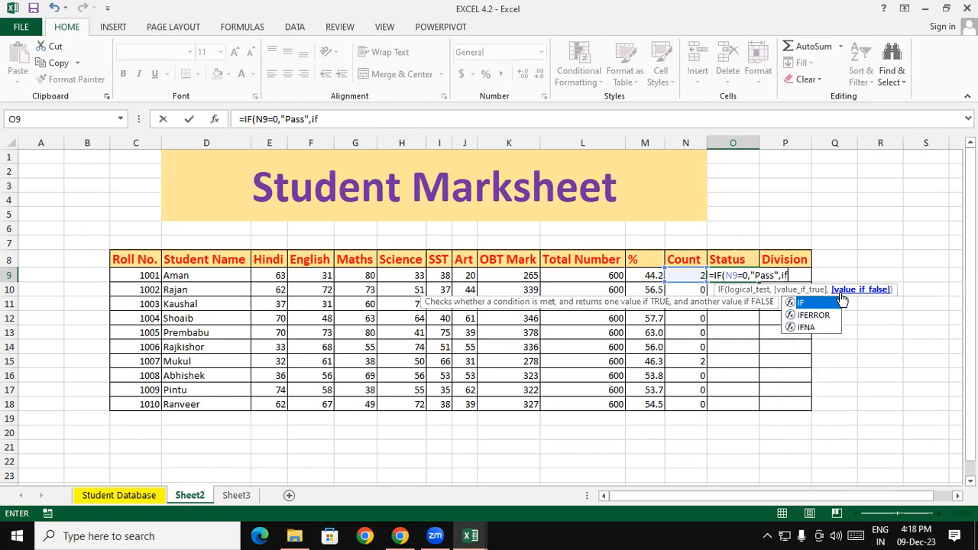
pyautogui.click(675, 277)
pyautogui.write('=1')
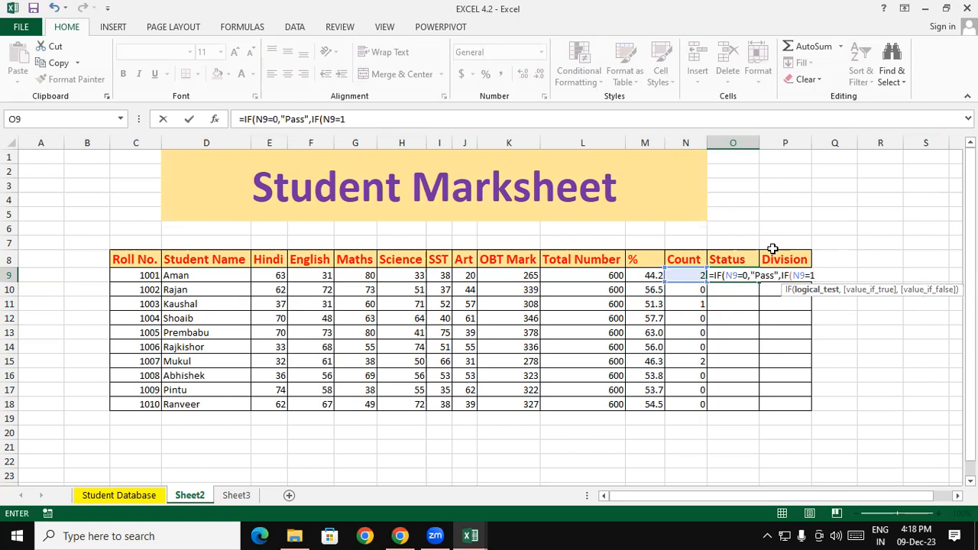
pyautogui.write(',')
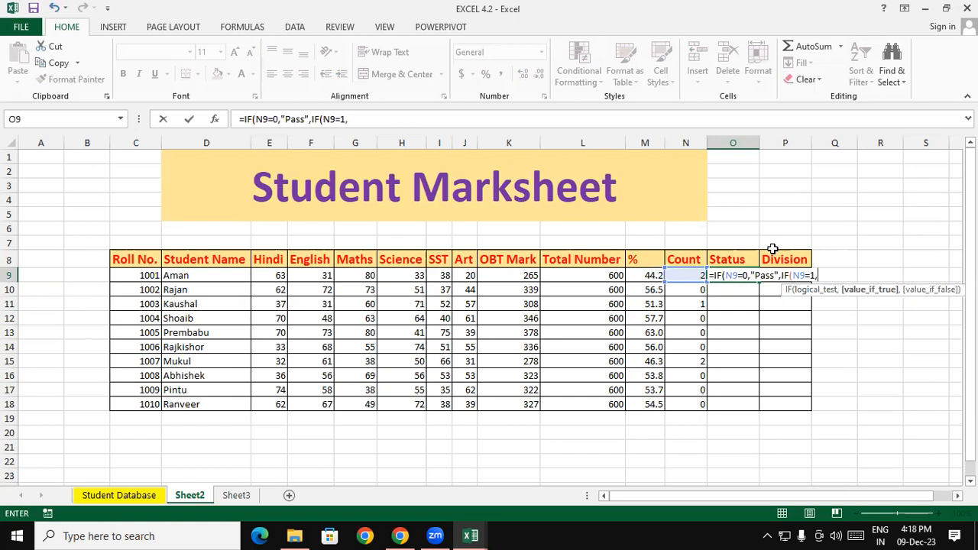
pyautogui.write('"SP",i')
pyautogui.press('Tab')
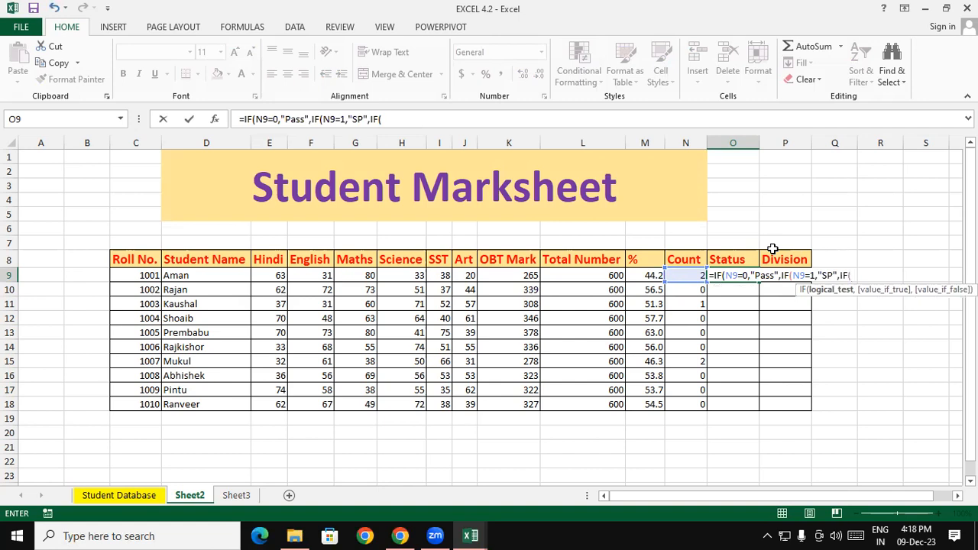
pyautogui.press('BackSpace')
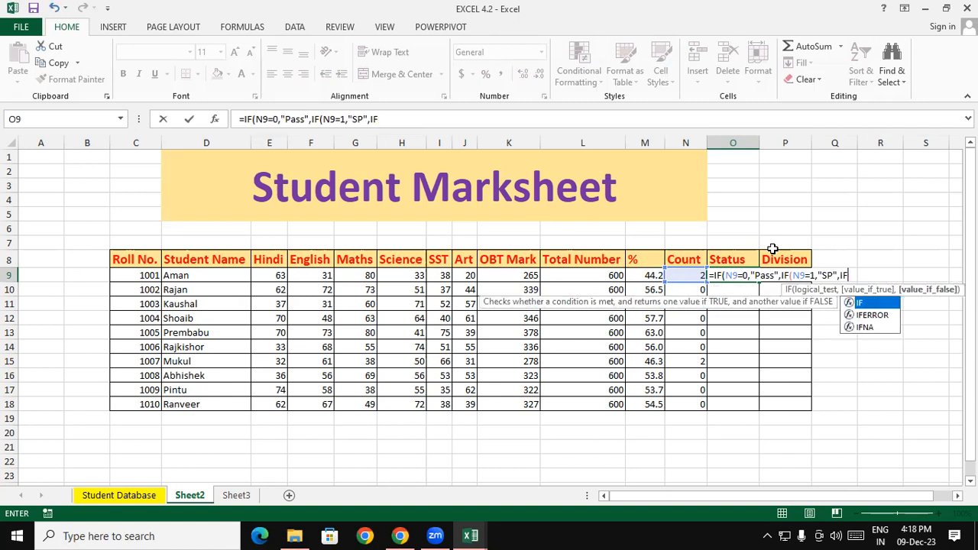
pyautogui.press('BackSpace')
pyautogui.press('BackSpace')
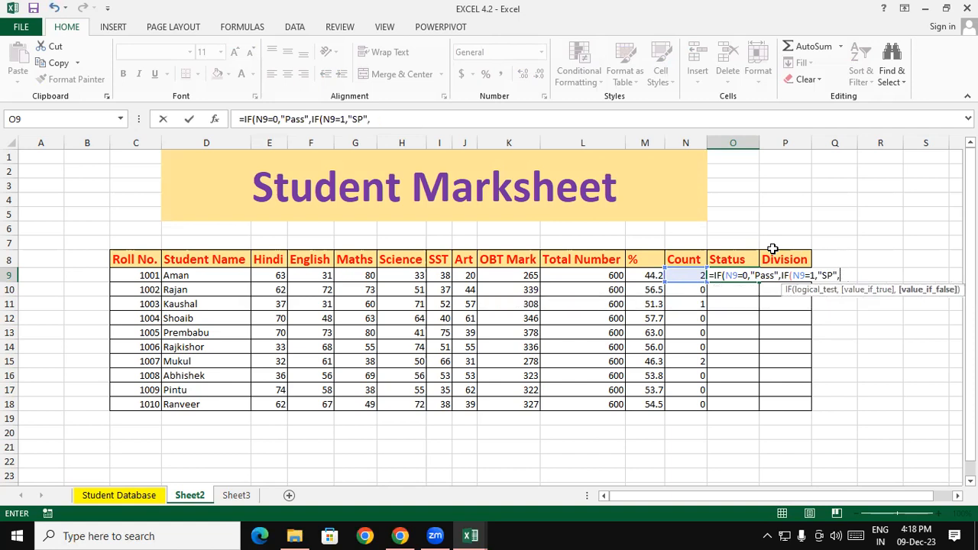
# Add "Fail" as the nested IF's false value and close both IF functions in O9.
pyautogui.write('"Fail')
pyautogui.click(863, 274)
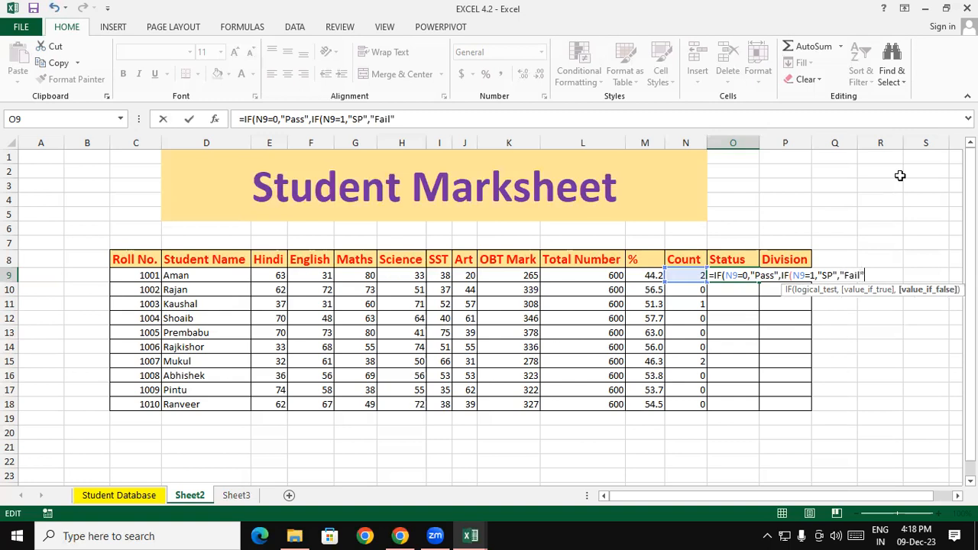
pyautogui.write(')')
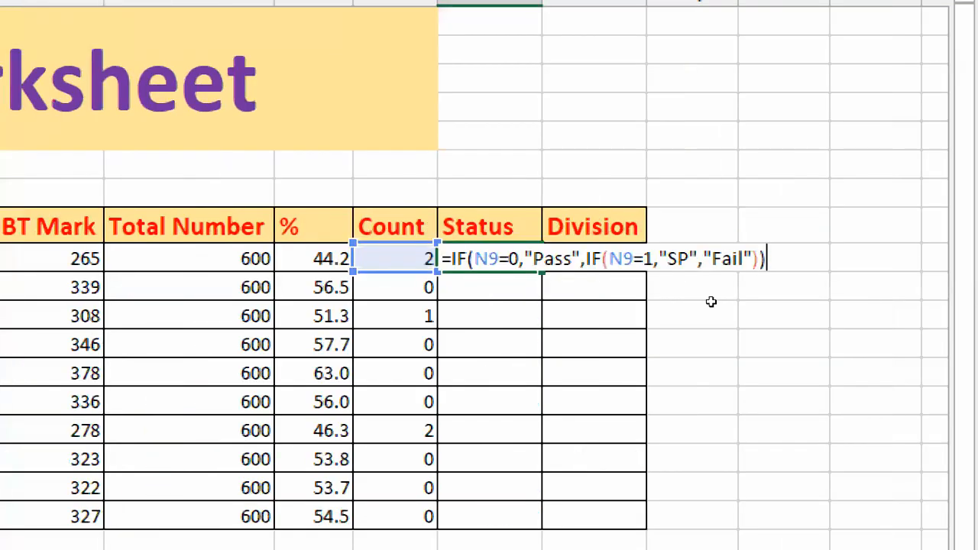
# Walk through the nested IF formula in O9, examining each function's test, true and false arguments.
pyautogui.press('Home')
pyautogui.press('Right')
pyautogui.hotkey('shift', 'Right')
pyautogui.hotkey('shift', 'Right')
pyautogui.press('Right')
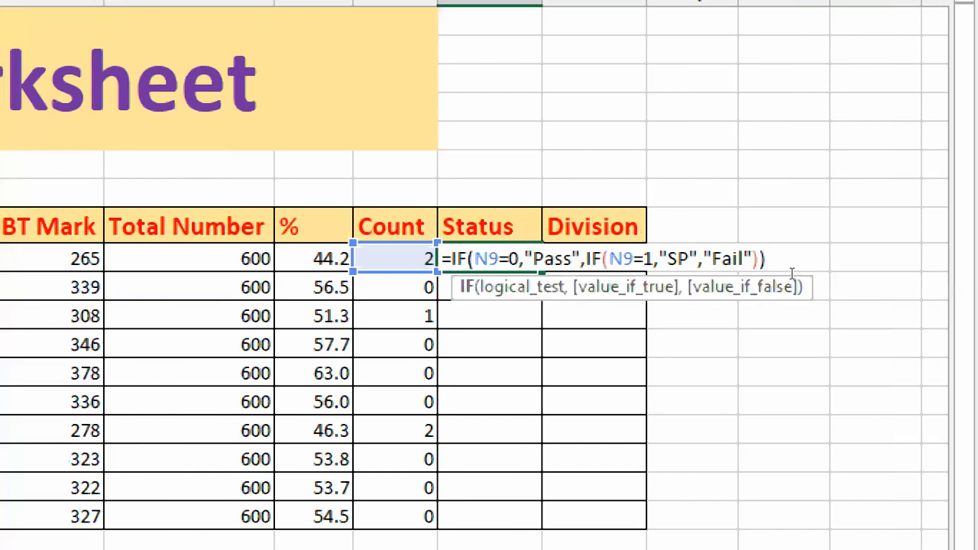
pyautogui.hotkey('ctrl', 'Right')
pyautogui.hotkey('ctrl', 'Right')
pyautogui.hotkey('ctrl', 'Right')
pyautogui.hotkey('ctrl', 'Right')
pyautogui.hotkey('ctrl', 'Right')
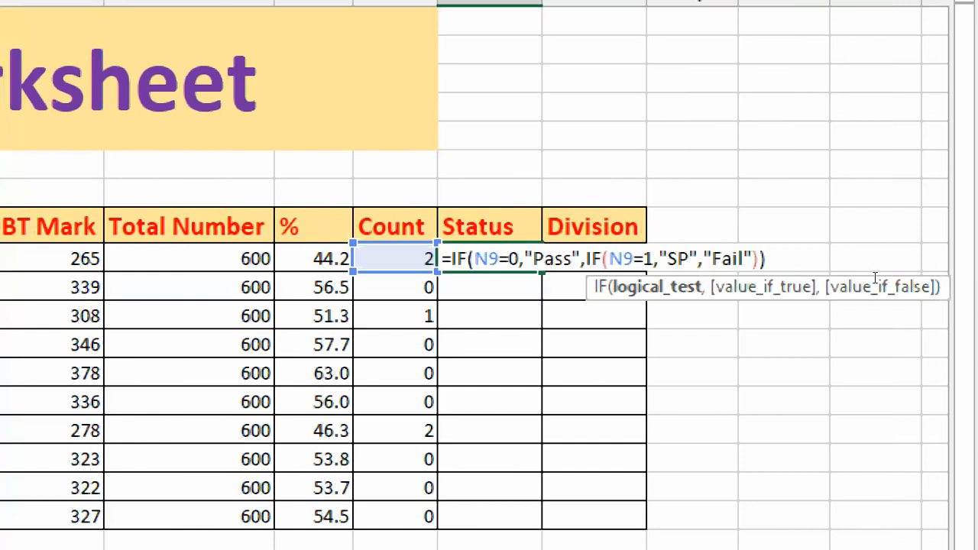
pyautogui.hotkey('ctrl', 'Right')
pyautogui.hotkey('ctrl', 'Right')
pyautogui.hotkey('ctrl', 'Right')
pyautogui.hotkey('ctrl', 'Right')
pyautogui.hotkey('ctrl', 'Right')
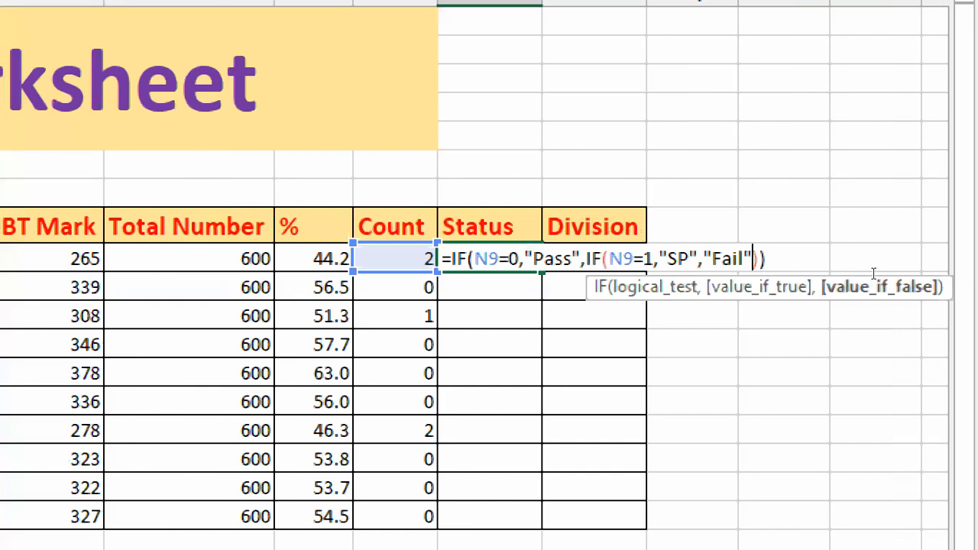
pyautogui.hotkey('ctrl', 'Right')
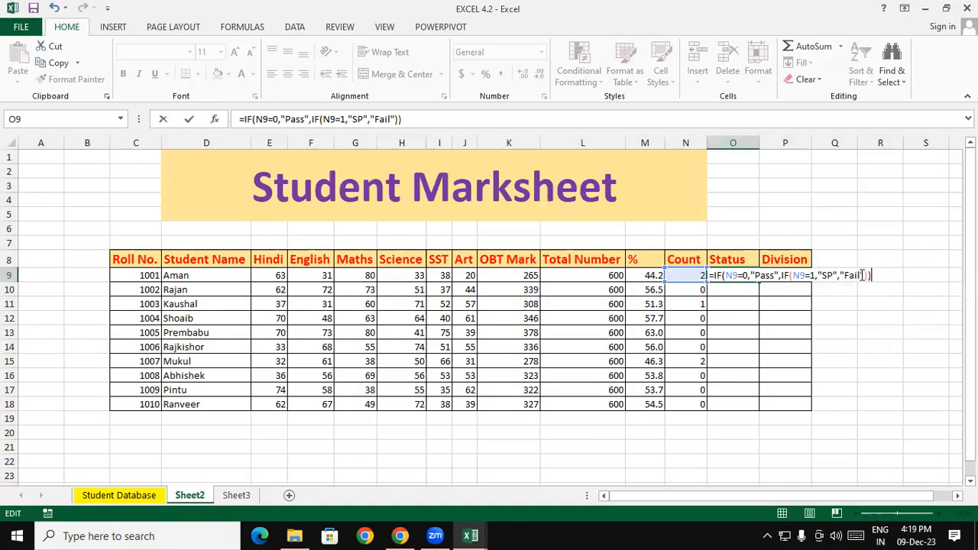
# Commit the nested IF formula in O9 and fill it down the Status column through O18.
pyautogui.press('Return')
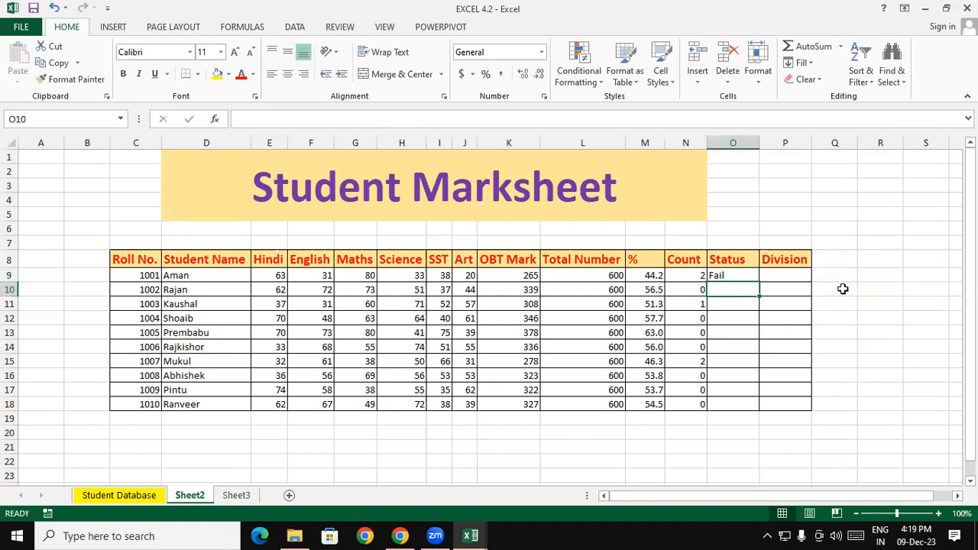
pyautogui.click(749, 276)
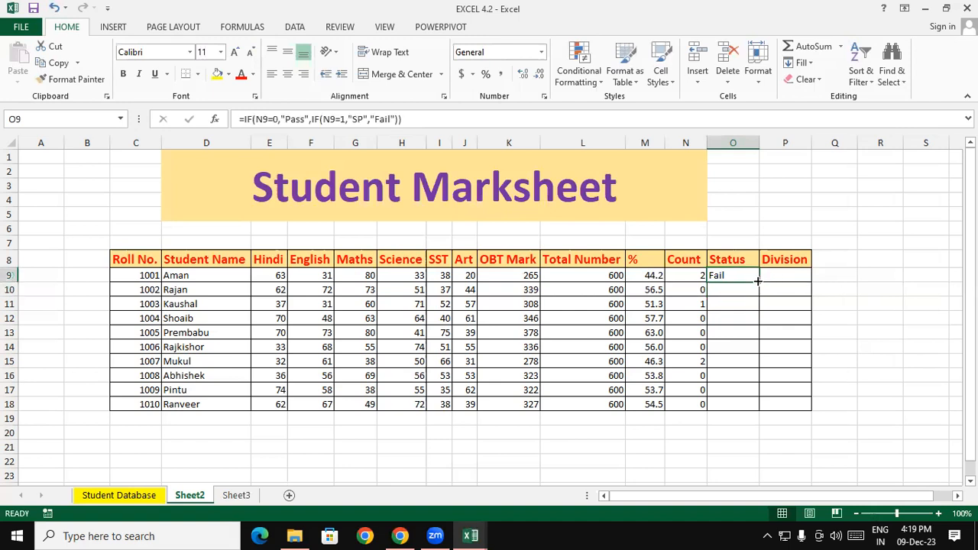
pyautogui.moveTo(762, 305); pyautogui.dragTo(726, 409)
# Check the Status results against the Count values in rows 11 and 15 and the subject marks in row 10.
pyautogui.moveTo(687, 291); pyautogui.dragTo(726, 304)
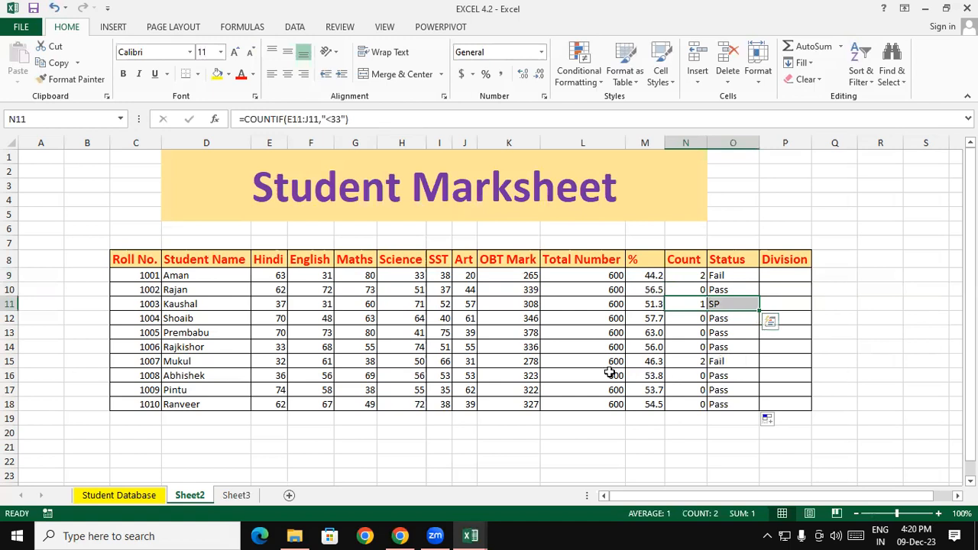
pyautogui.moveTo(601, 362); pyautogui.dragTo(738, 360)
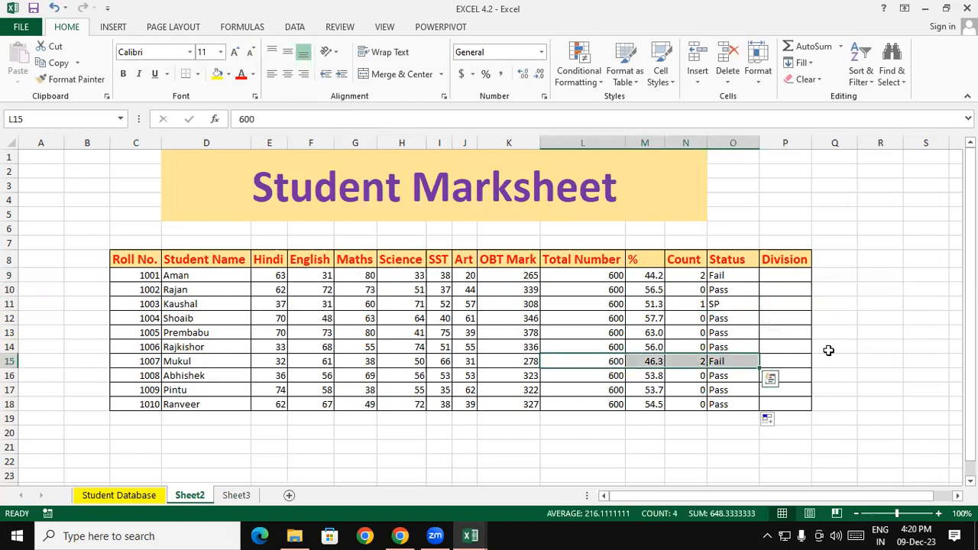
pyautogui.click(828, 350)
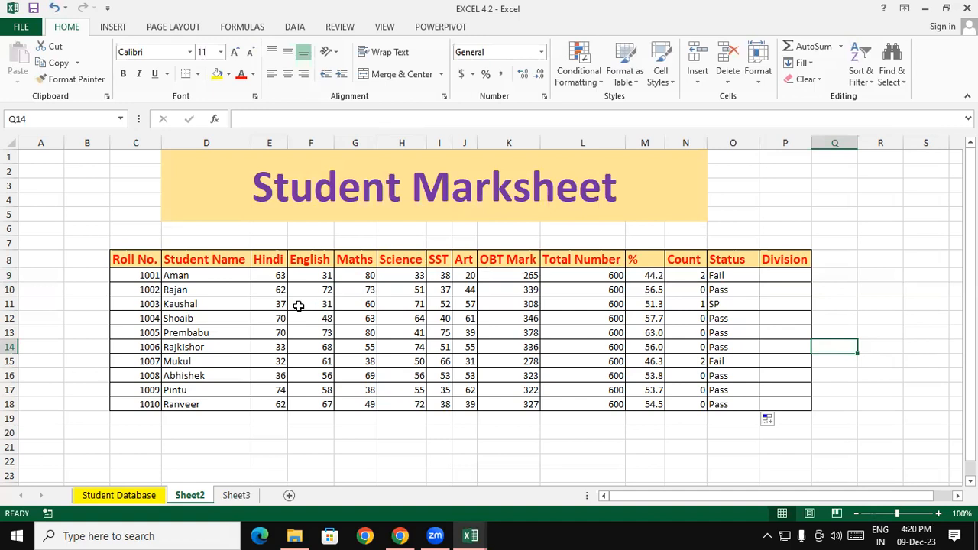
pyautogui.moveTo(279, 291); pyautogui.dragTo(468, 285)
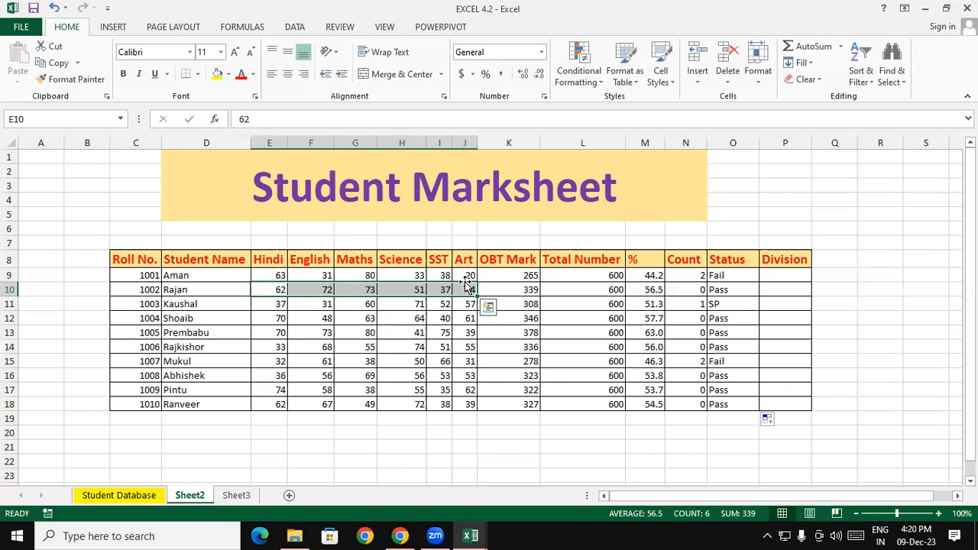
pyautogui.click(217, 291)
pyautogui.click(268, 290)
pyautogui.moveTo(302, 291); pyautogui.dragTo(683, 290)
pyautogui.click(685, 290)
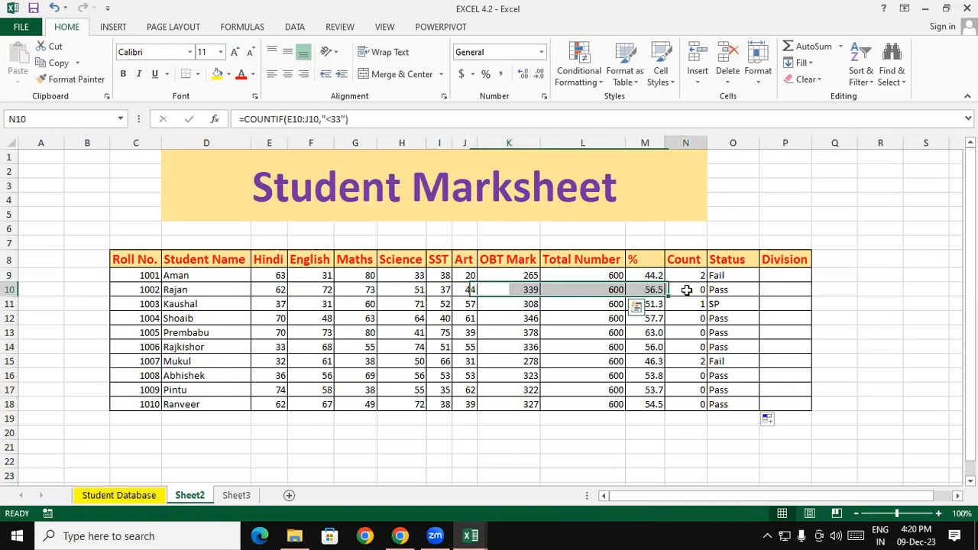
pyautogui.click(719, 289)
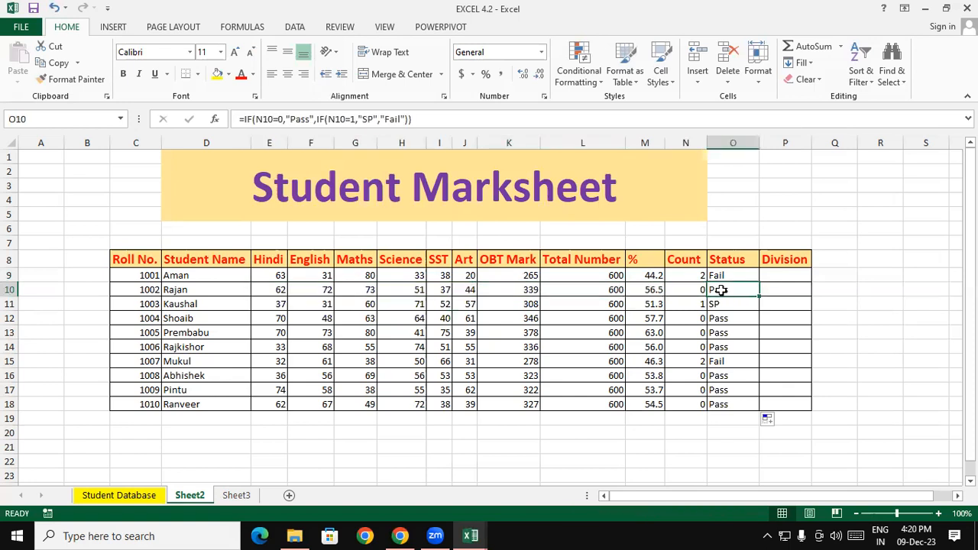
# Change the SST mark in row 10 to 30.
pyautogui.click(441, 290)
pyautogui.write('30')
pyautogui.press('Return')
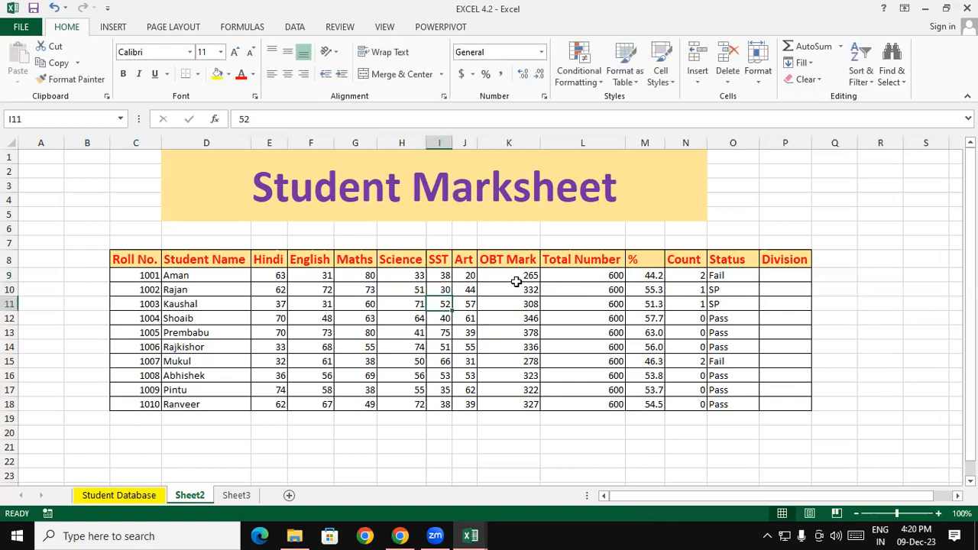
# Check row 10's percentage, Count and Status after the mark change, and compare the Count column with the subject marks in E9:J18.
pyautogui.click(446, 289)
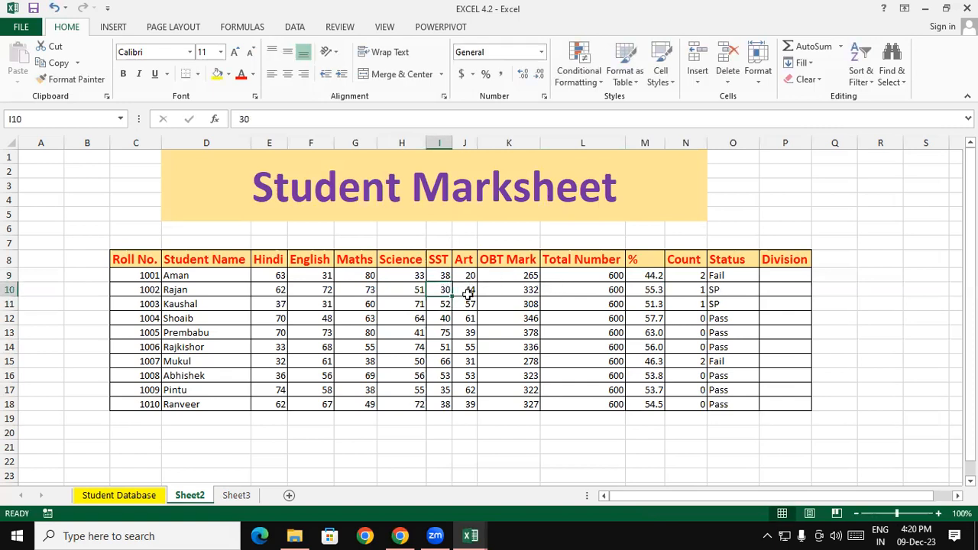
pyautogui.click(652, 287)
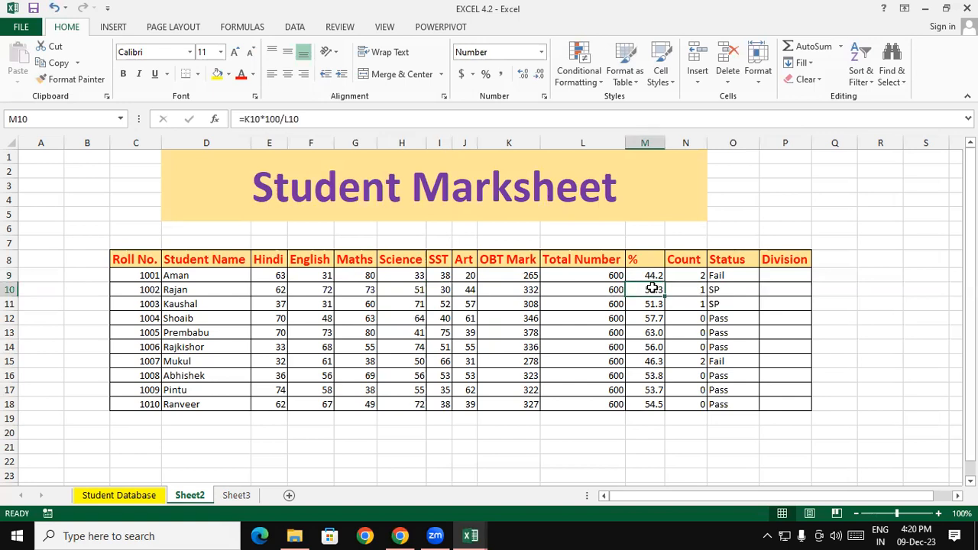
pyautogui.click(690, 299)
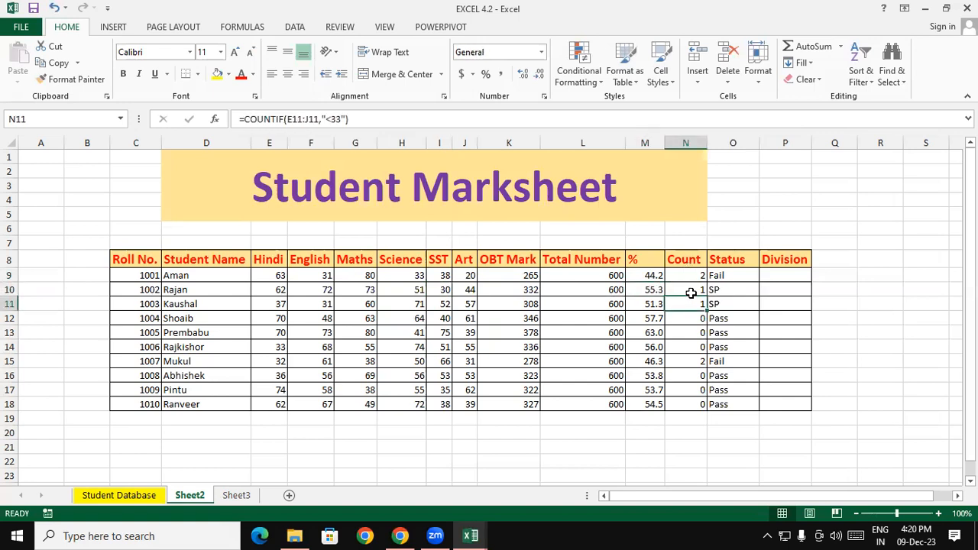
pyautogui.click(720, 288)
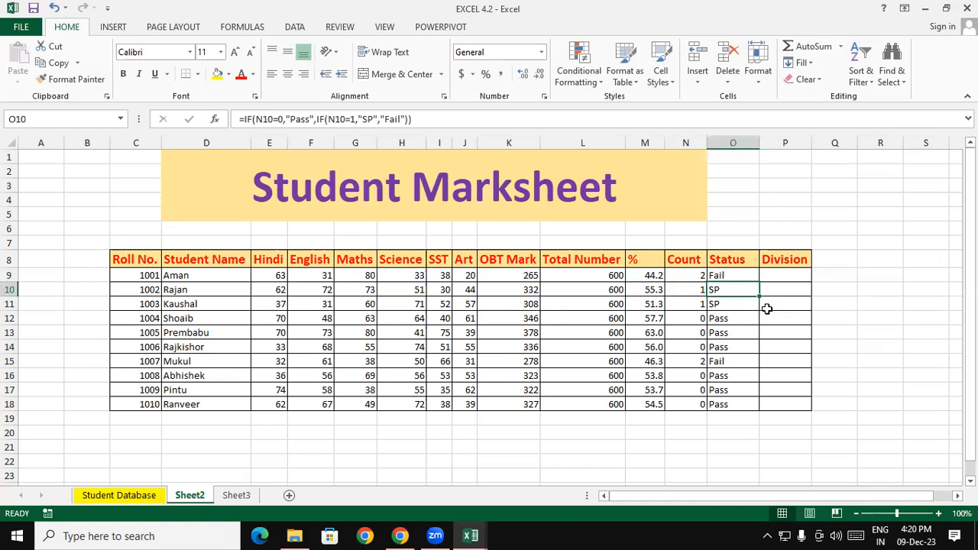
pyautogui.moveTo(687, 291); pyautogui.dragTo(693, 386)
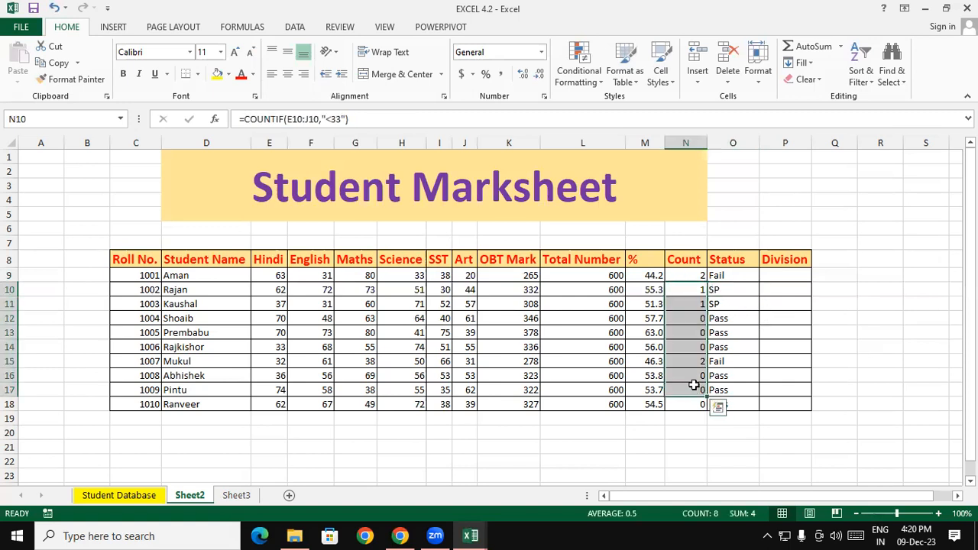
pyautogui.moveTo(260, 280); pyautogui.dragTo(469, 404)
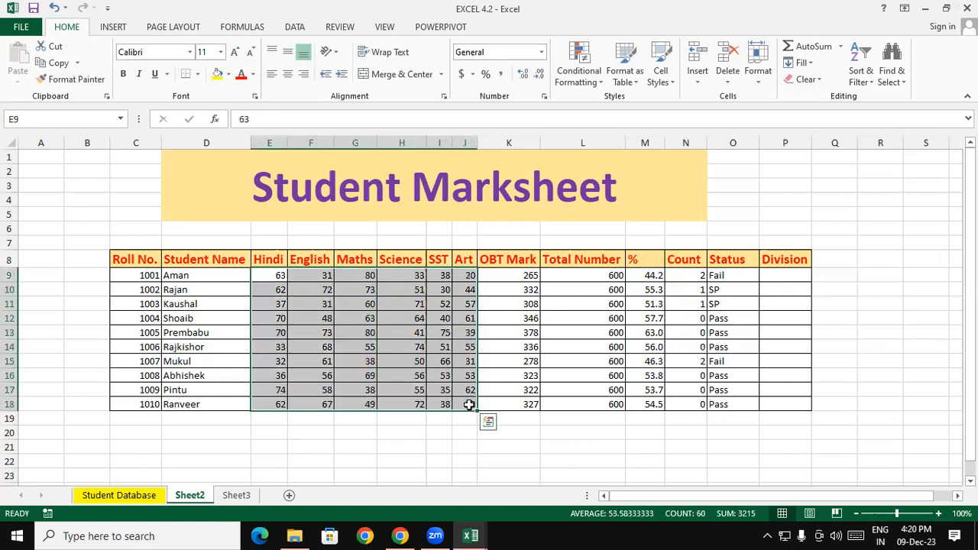
pyautogui.click(686, 375)
# Clear the Status results in O9:O18 and start an IF formula in O9 that returns "Pass" when N9=0.
pyautogui.moveTo(725, 276); pyautogui.dragTo(741, 398)
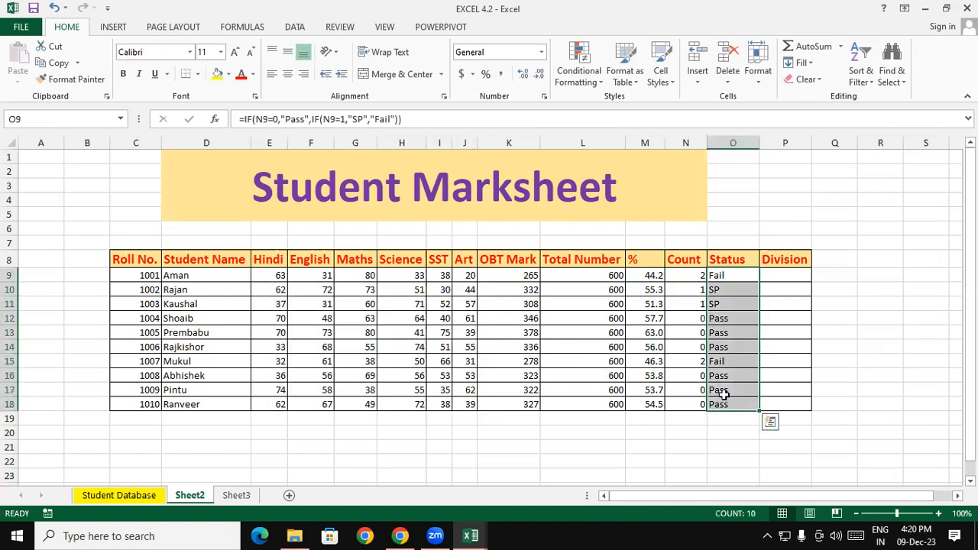
pyautogui.press('Delete')
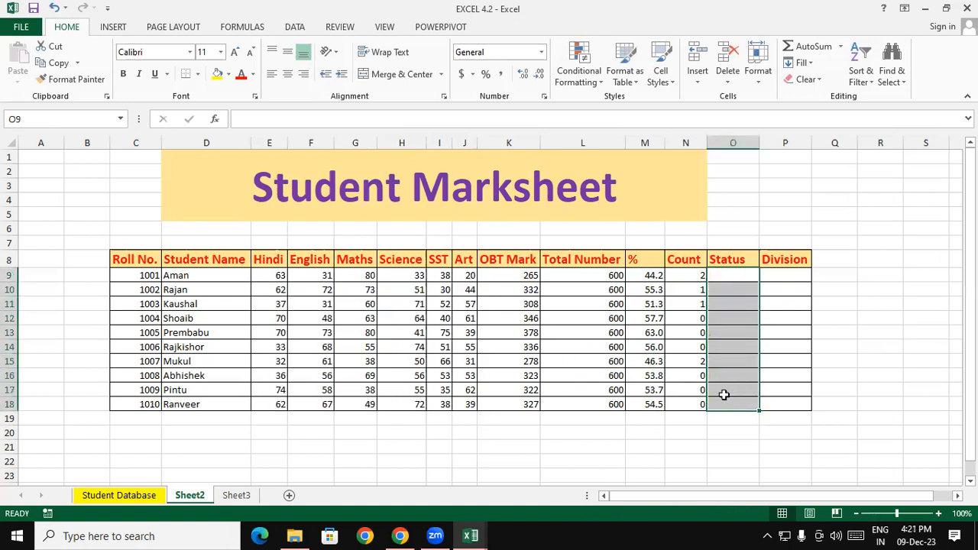
pyautogui.click(741, 272)
pyautogui.write('=IF(')
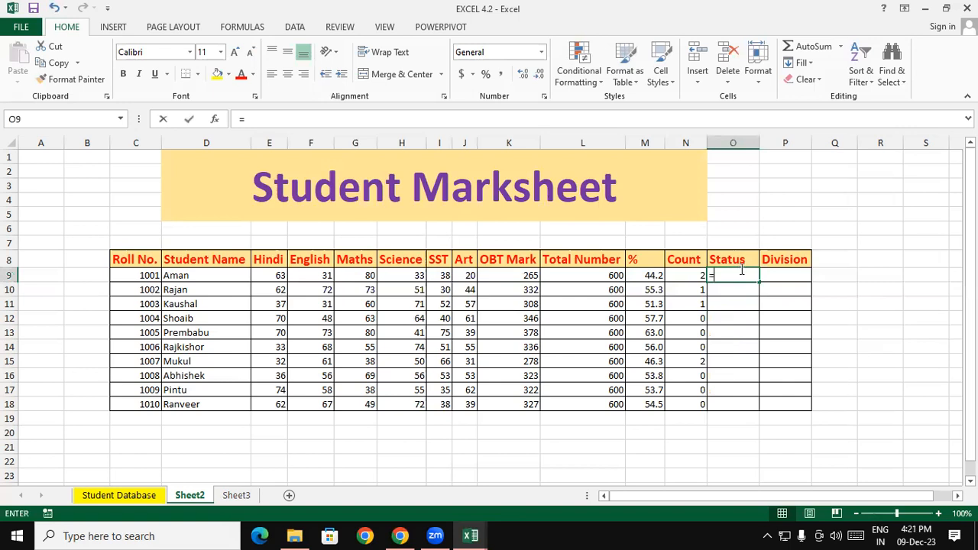
pyautogui.click(688, 275)
pyautogui.write('=1')
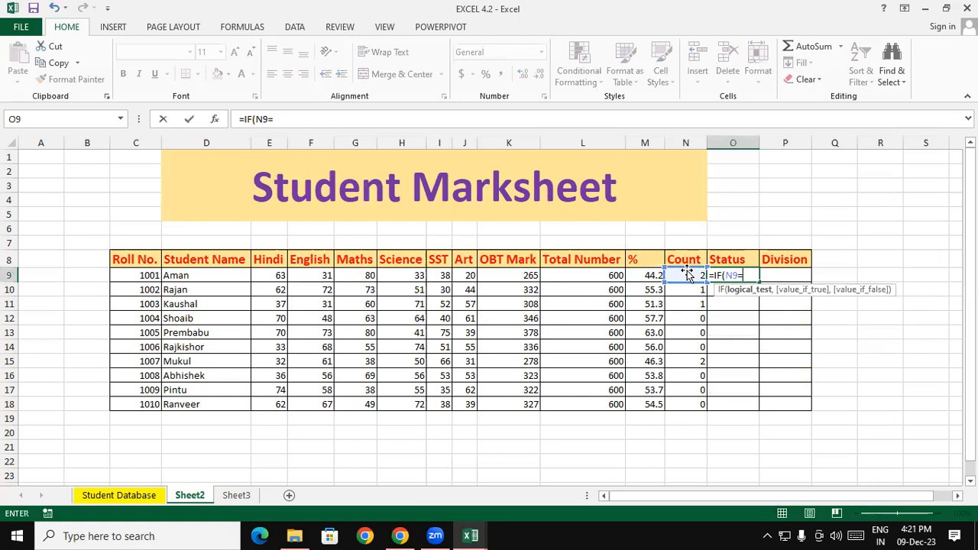
pyautogui.press('BackSpace')
pyautogui.write('0,"Pass",')
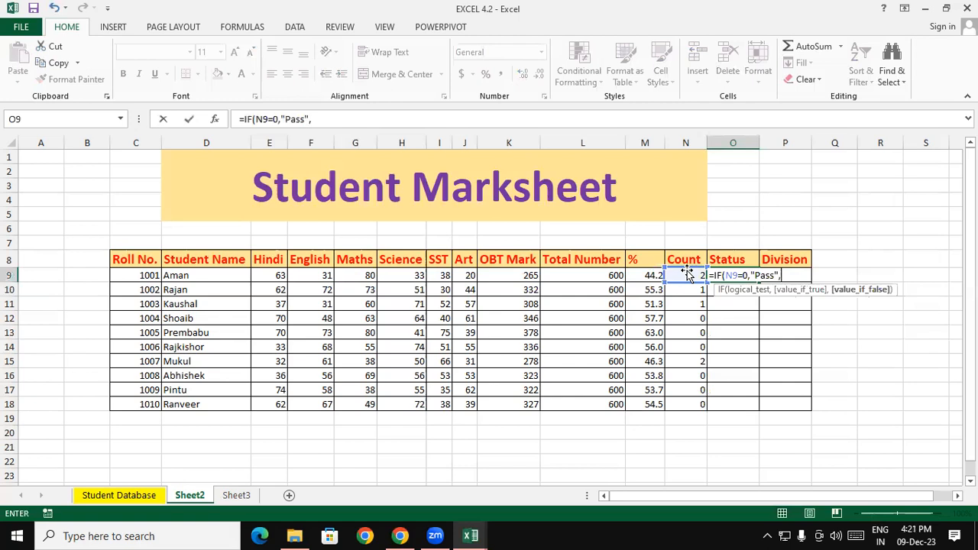
# Nest a second IF in O9 that returns "SP" when N9=1 and otherwise "Fail", and commit the formula.
pyautogui.write('IF(')
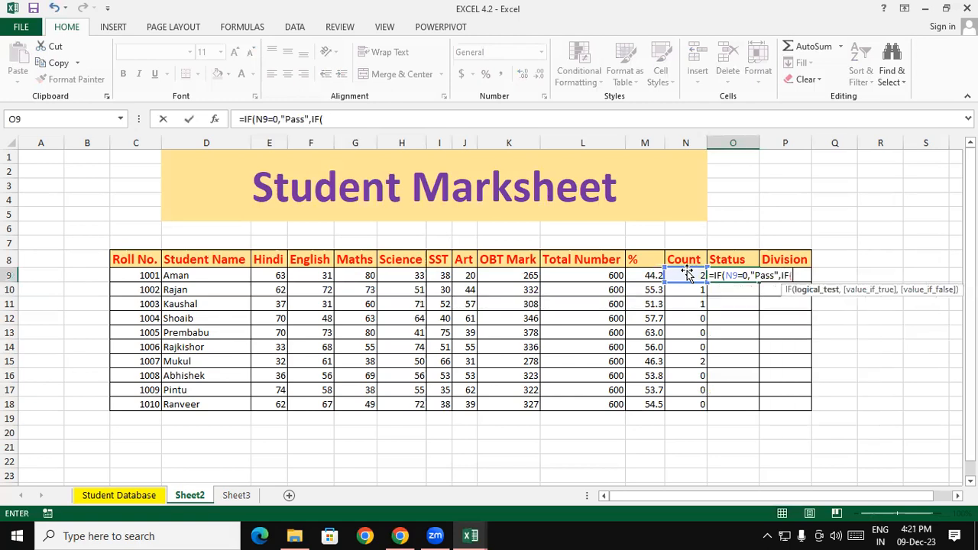
pyautogui.click(682, 278)
pyautogui.write('=1')
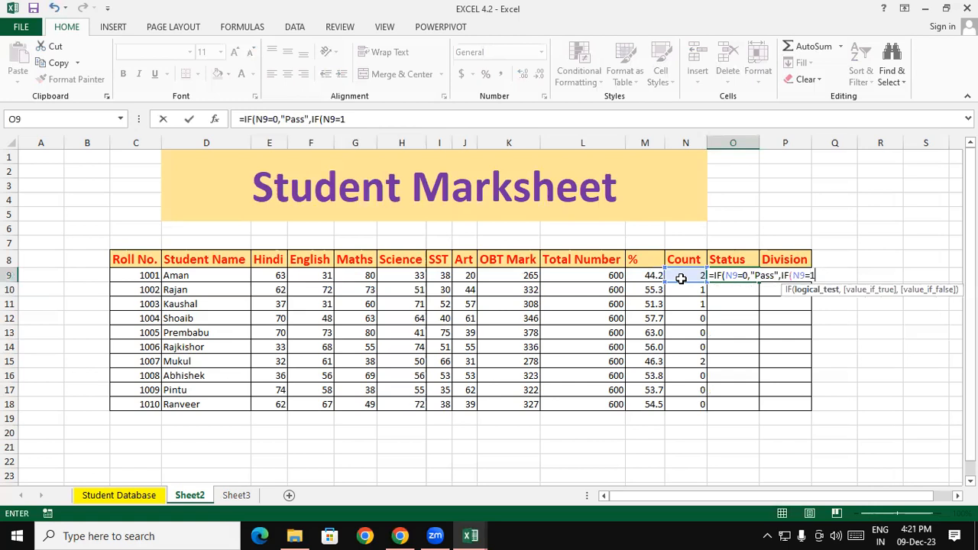
pyautogui.write(',"SP')
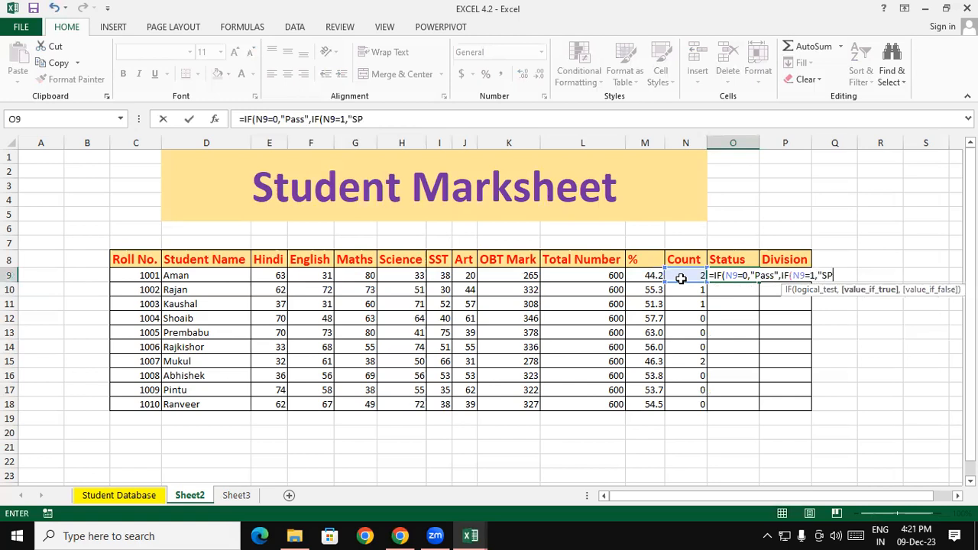
pyautogui.write('","Fail"')
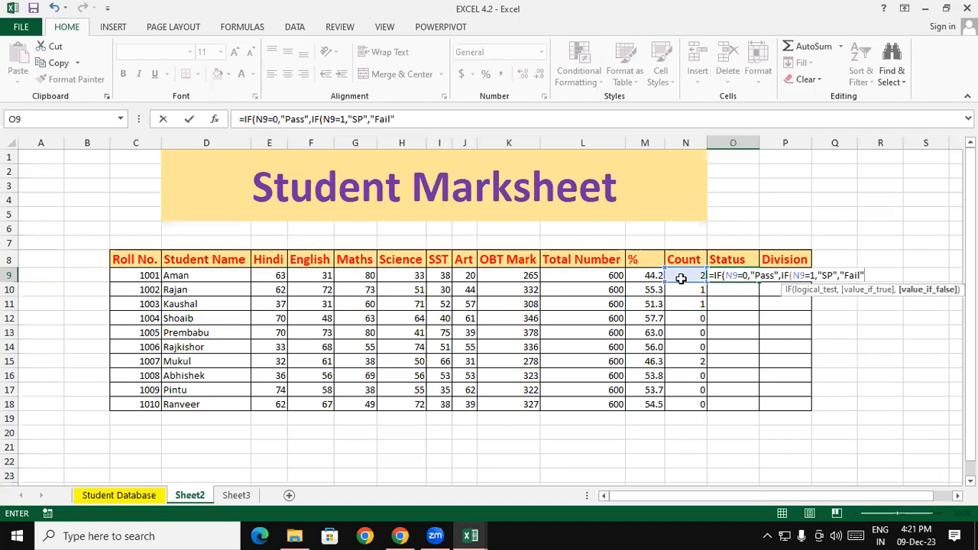
pyautogui.write('))')
pyautogui.press('Return')
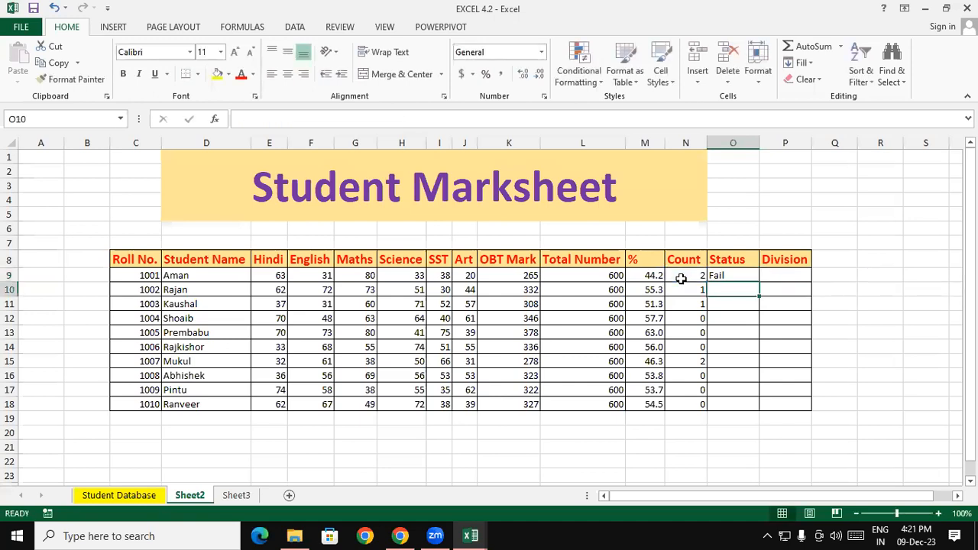
# Fill the nested IF formula from O9 down the Status column through O18.
pyautogui.click(718, 273)
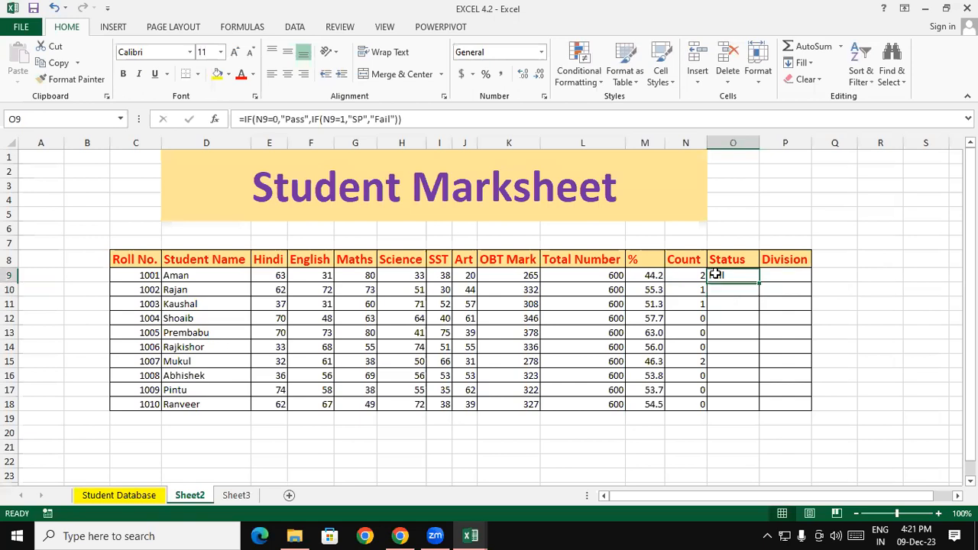
pyautogui.moveTo(761, 281); pyautogui.dragTo(753, 405)
pyautogui.click(827, 336)
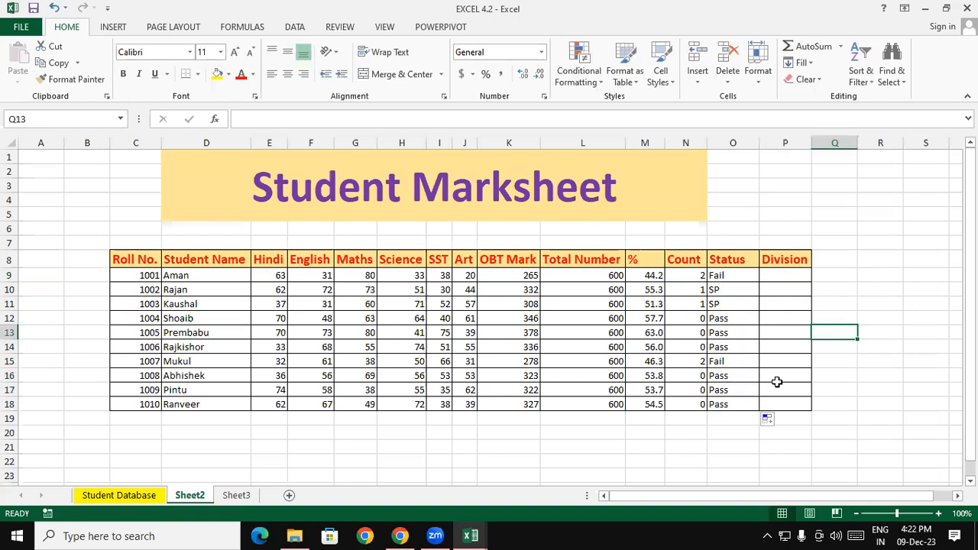
# Clear the Status column formulas from O9:O18.
pyautogui.moveTo(736, 275); pyautogui.dragTo(742, 402)
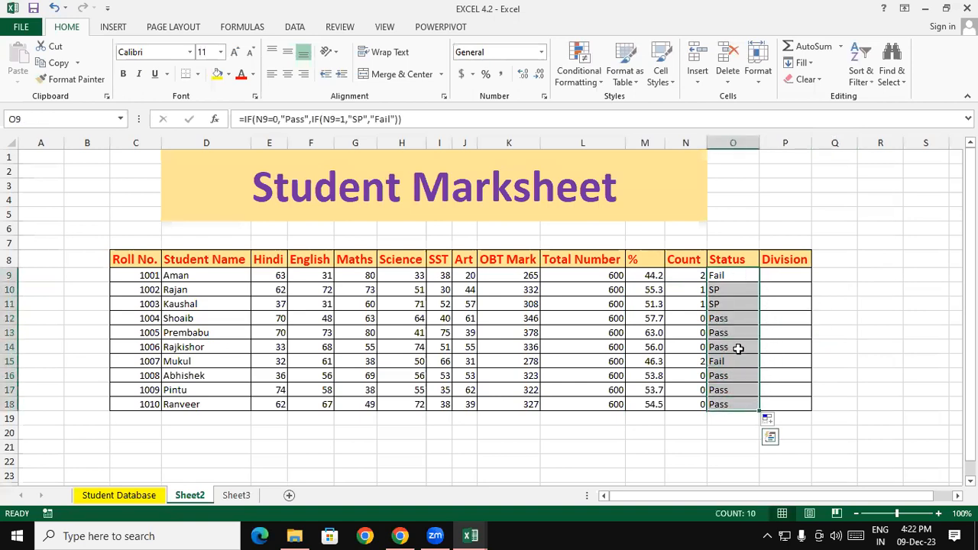
pyautogui.press('Delete')
pyautogui.click(734, 275)
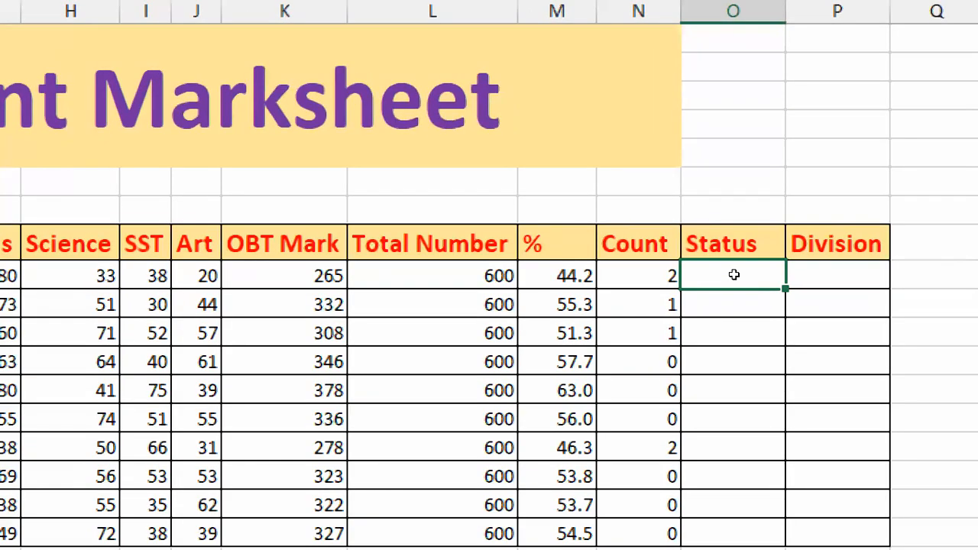
pyautogui.moveTo(754, 533); pyautogui.dragTo(755, 542)
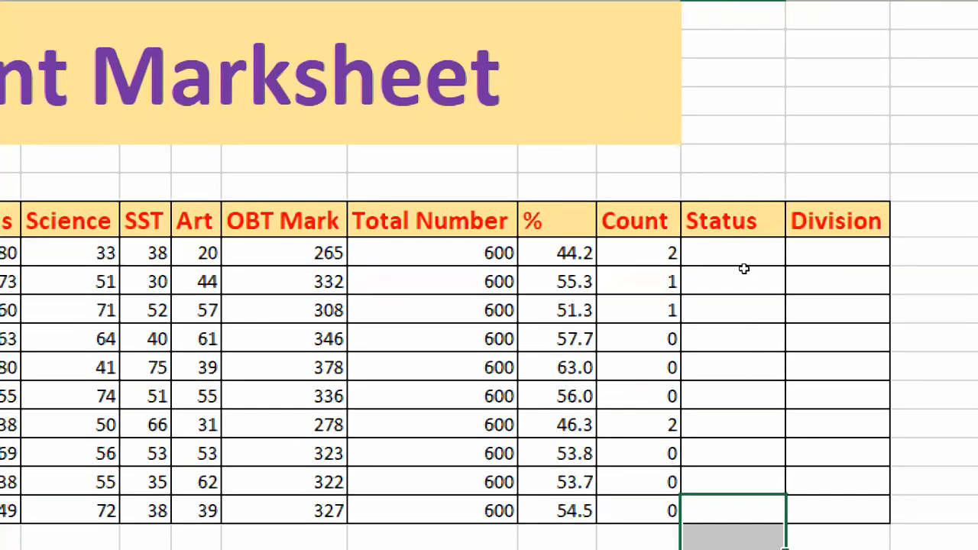
pyautogui.click(741, 267)
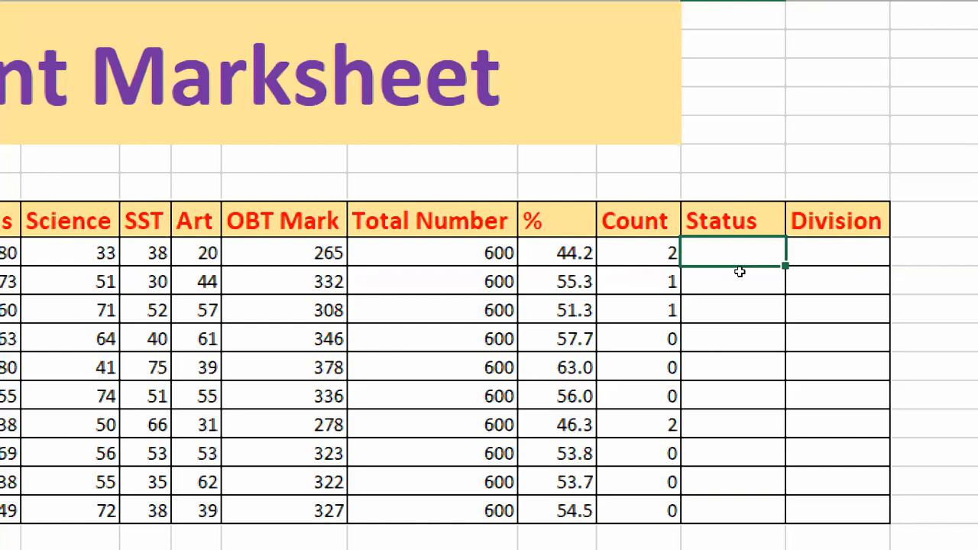
pyautogui.write('=IF(')
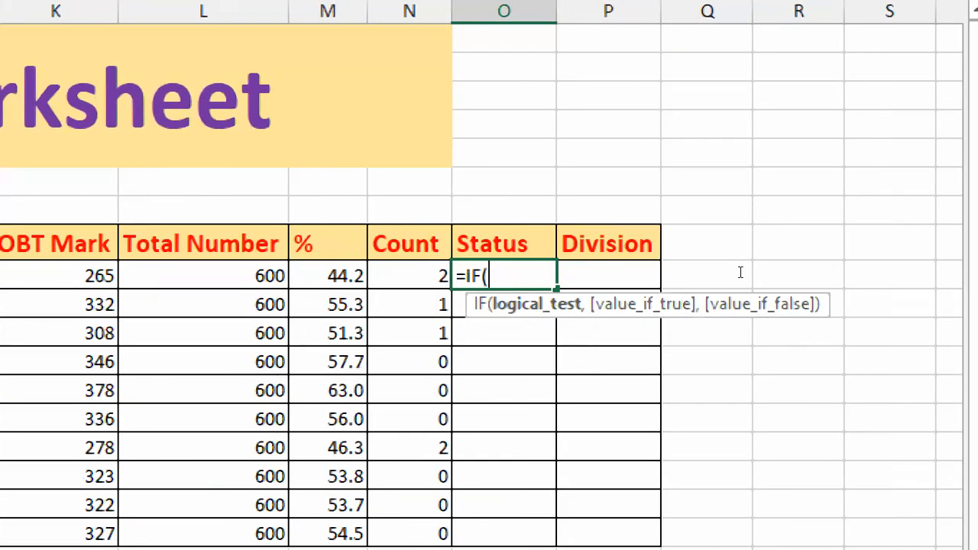
pyautogui.press('Left')
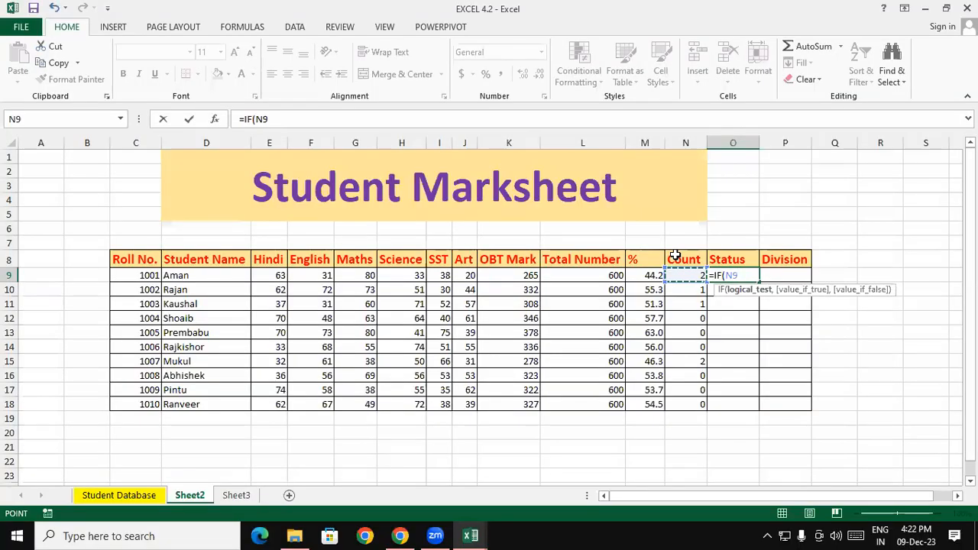
pyautogui.press('Escape')
pyautogui.click(738, 228)
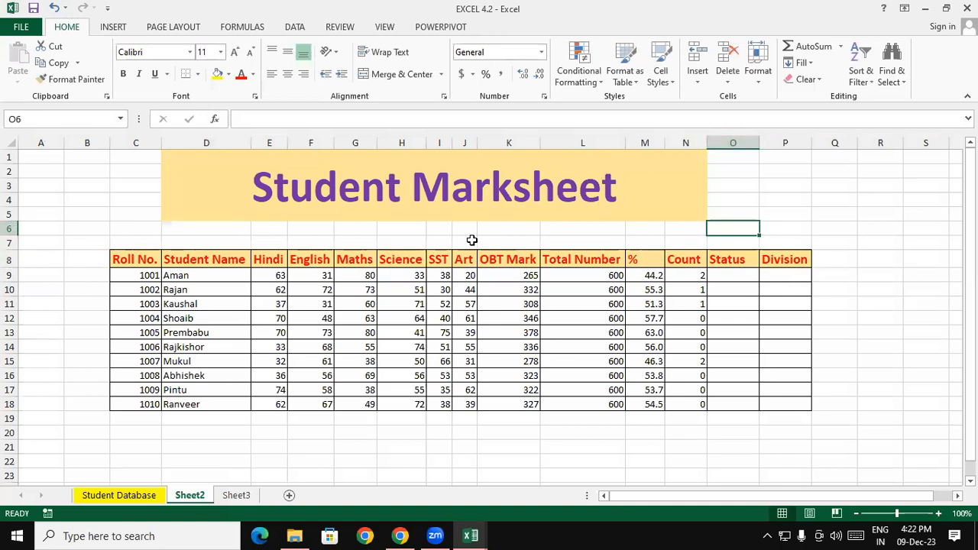
# Start an IF formula in O9 with the test N9=0 and "Pass" as its true value, ready for the false argument.
pyautogui.click(732, 280)
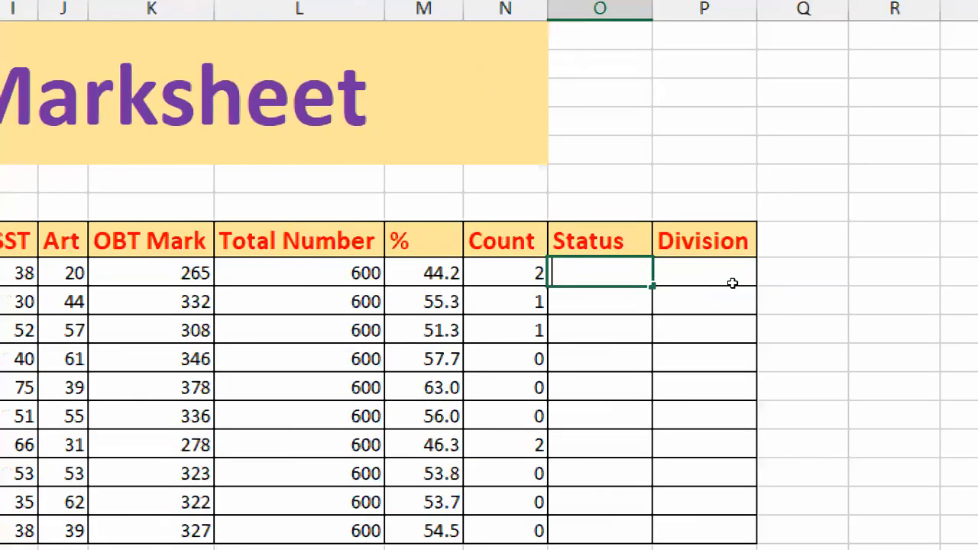
pyautogui.write('=')
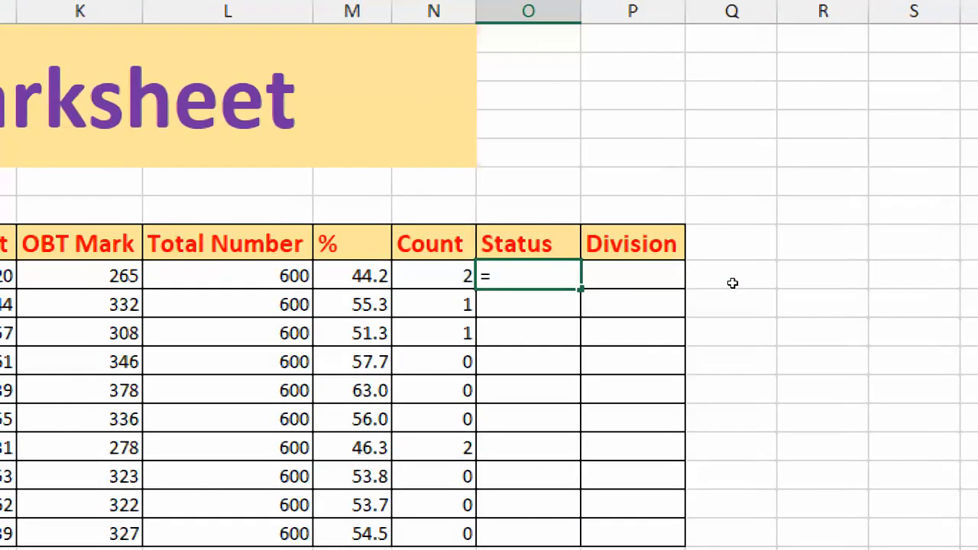
pyautogui.write('i')
pyautogui.press('Tab')
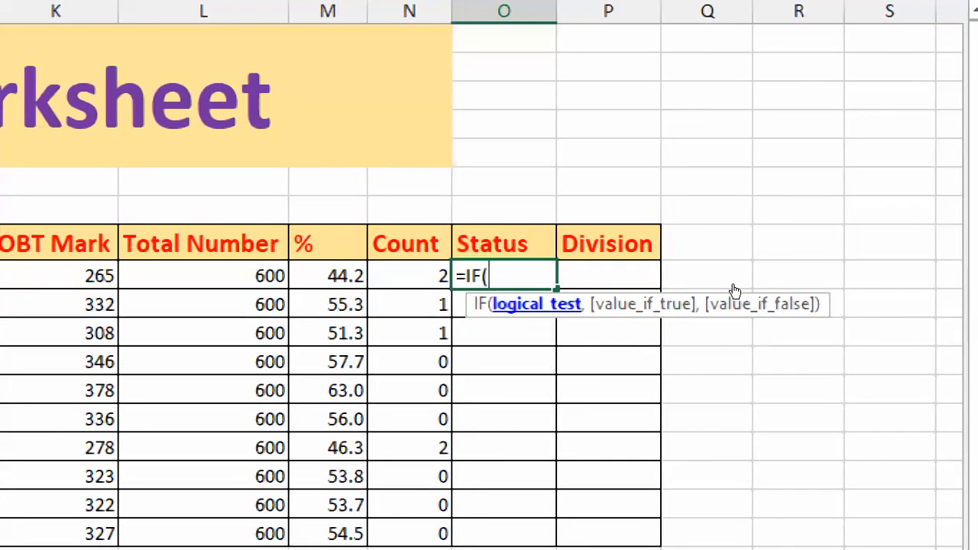
pyautogui.press('Left')
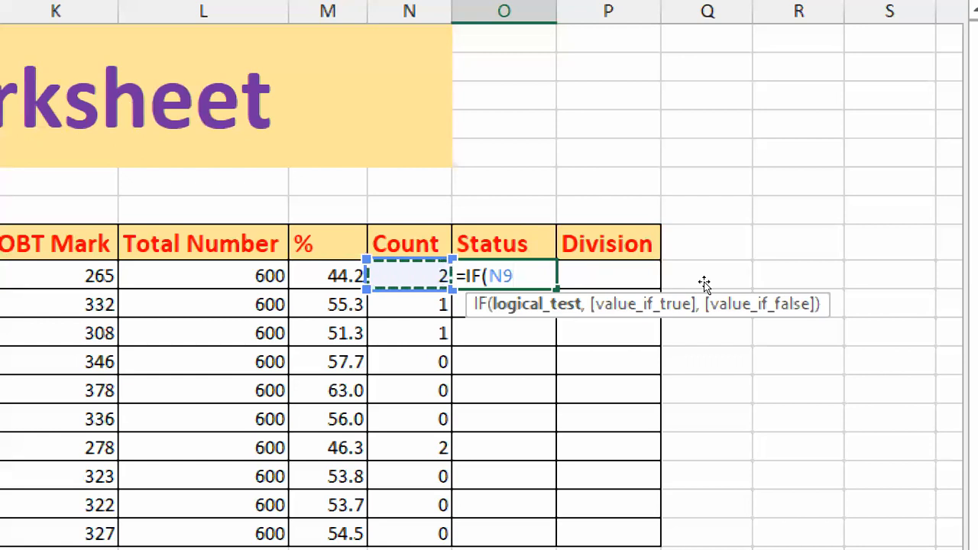
pyautogui.write('=')
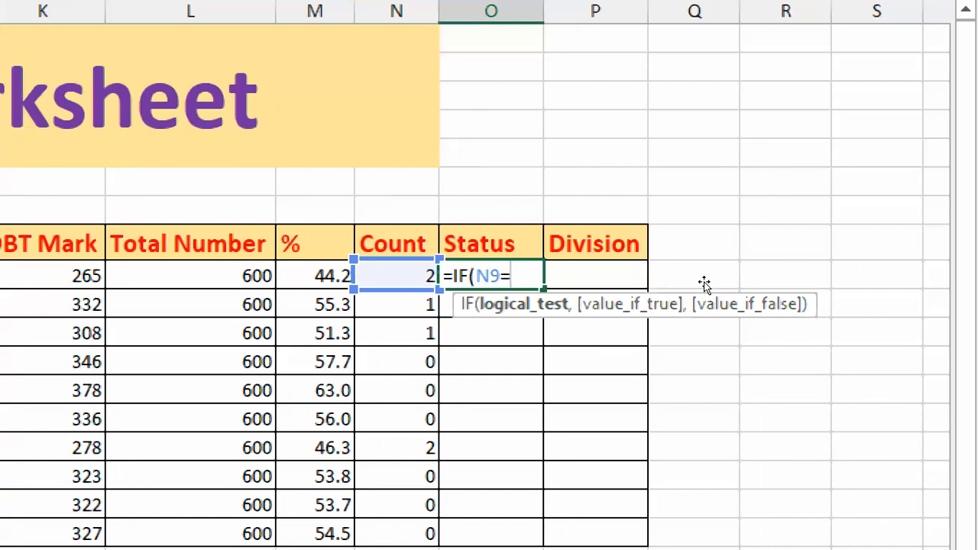
pyautogui.write('0')
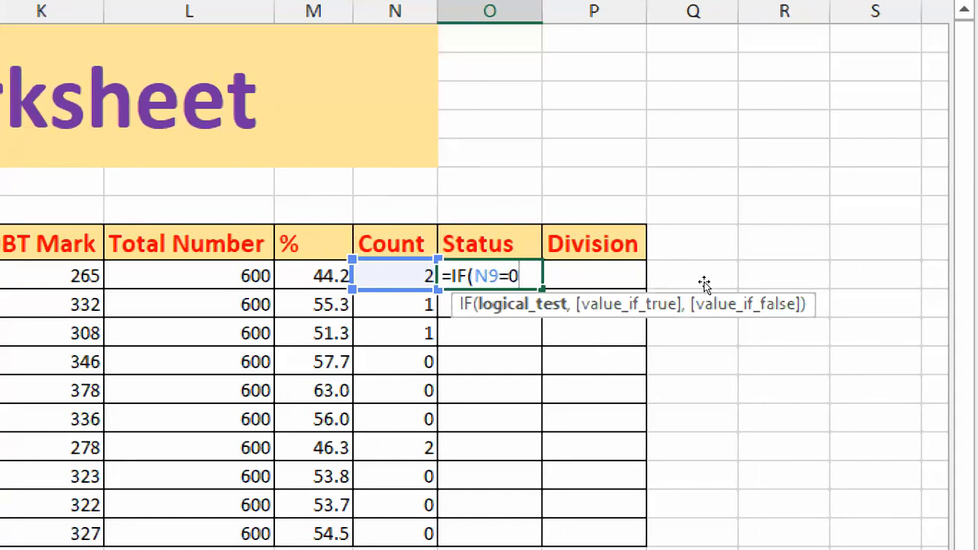
pyautogui.write(',"')
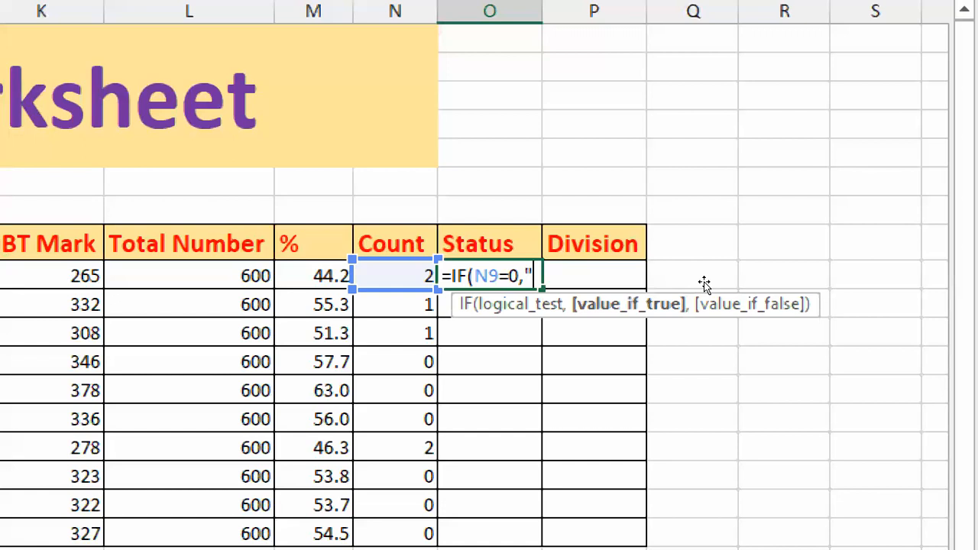
pyautogui.write('Pass')
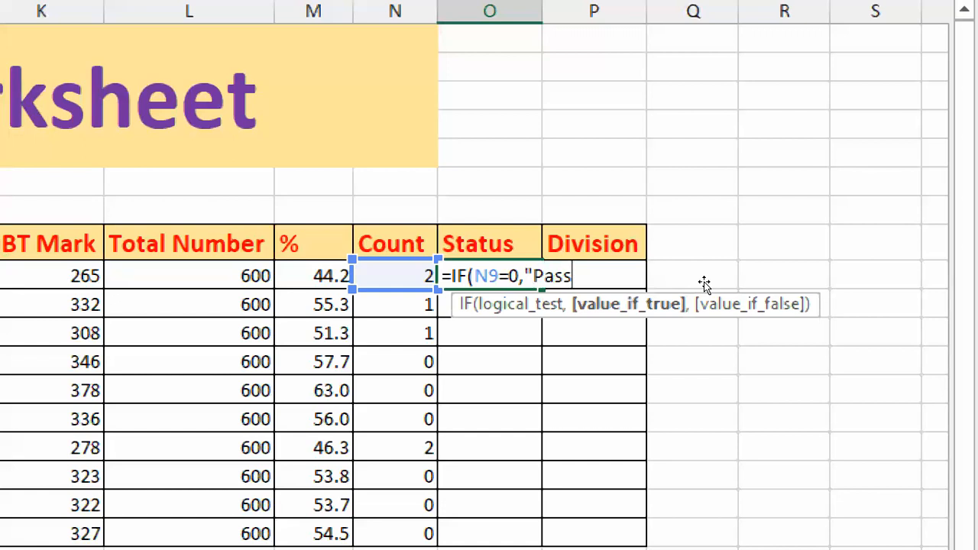
pyautogui.write('",')
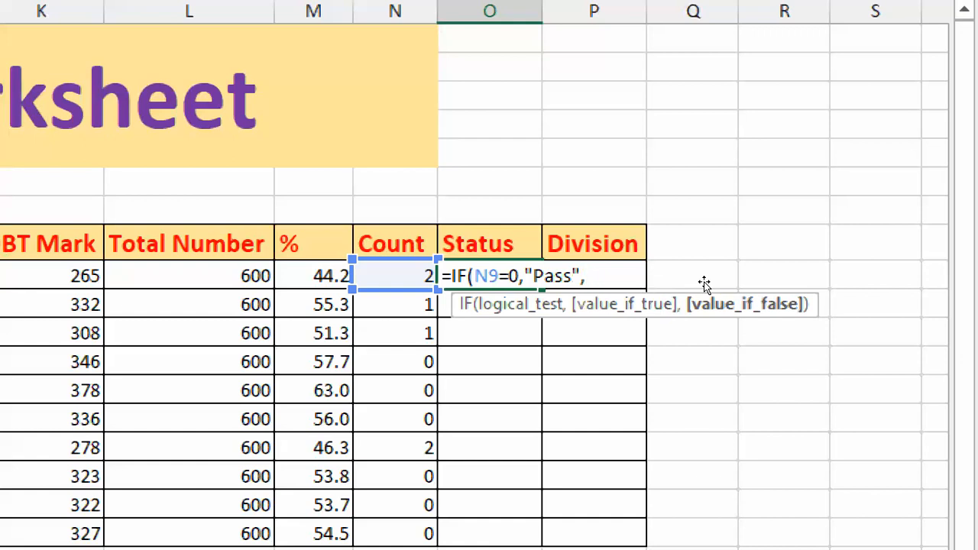
# Nest a second IF as the false argument in O9, returning "SP" when N9=1 and otherwise "Fail", and commit the formula.
pyautogui.write('IF(')
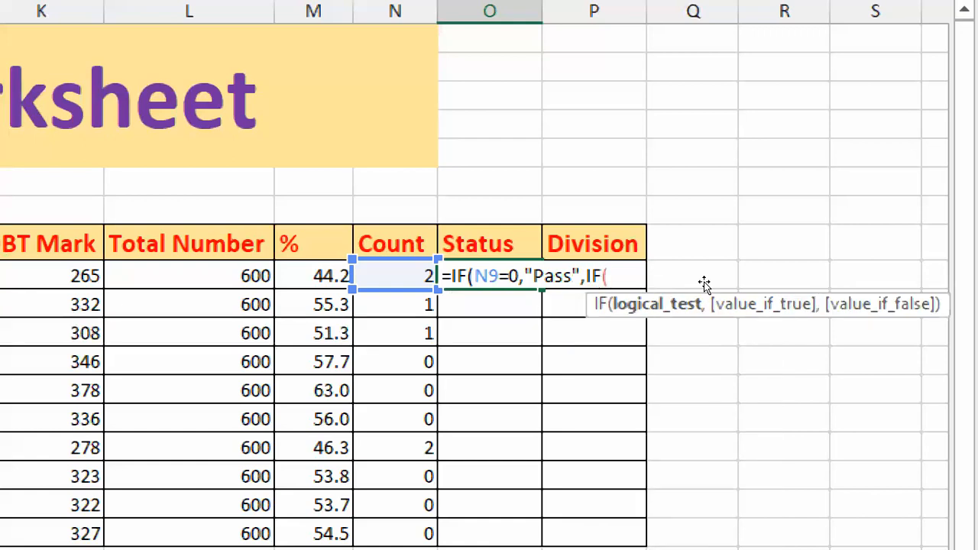
pyautogui.press('Left')
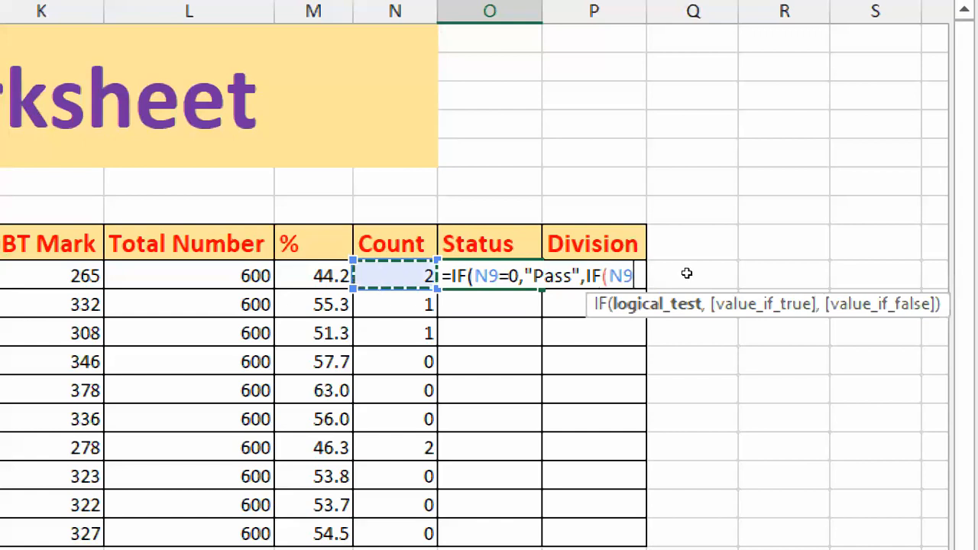
pyautogui.write('=')
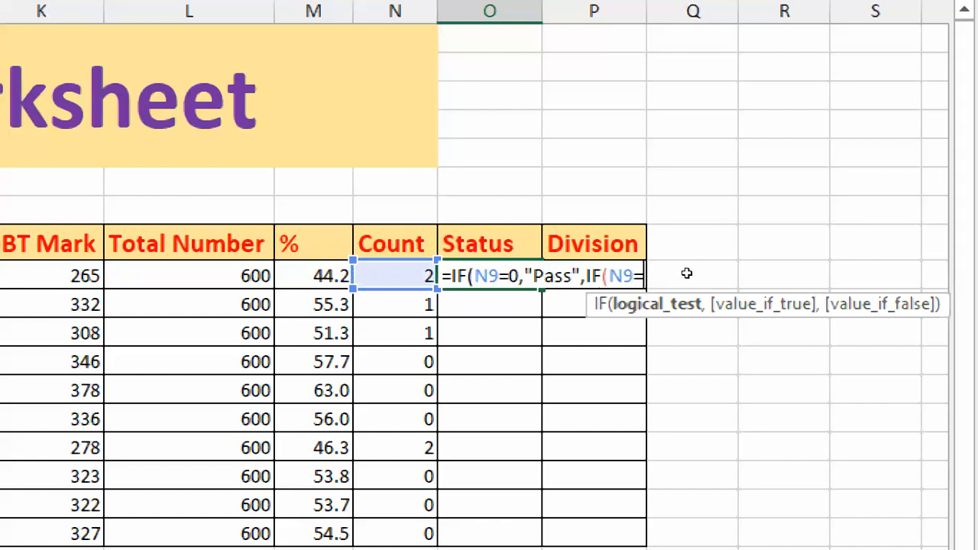
pyautogui.write('1,"')
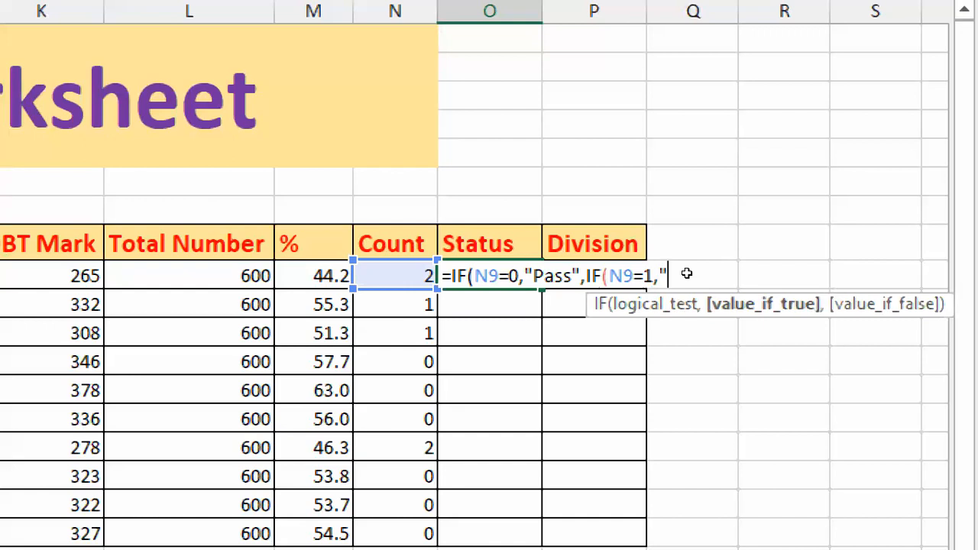
pyautogui.write('Su",')
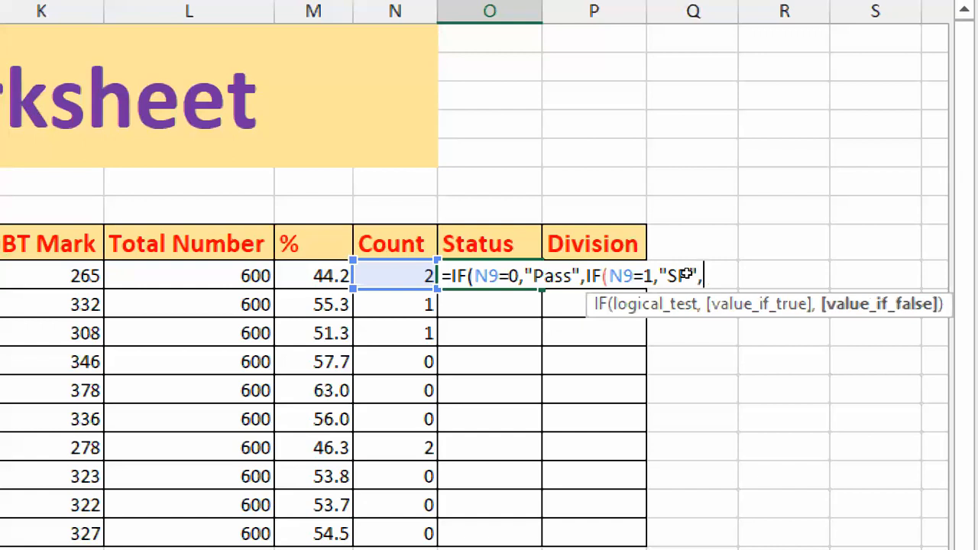
pyautogui.write('"Fail')
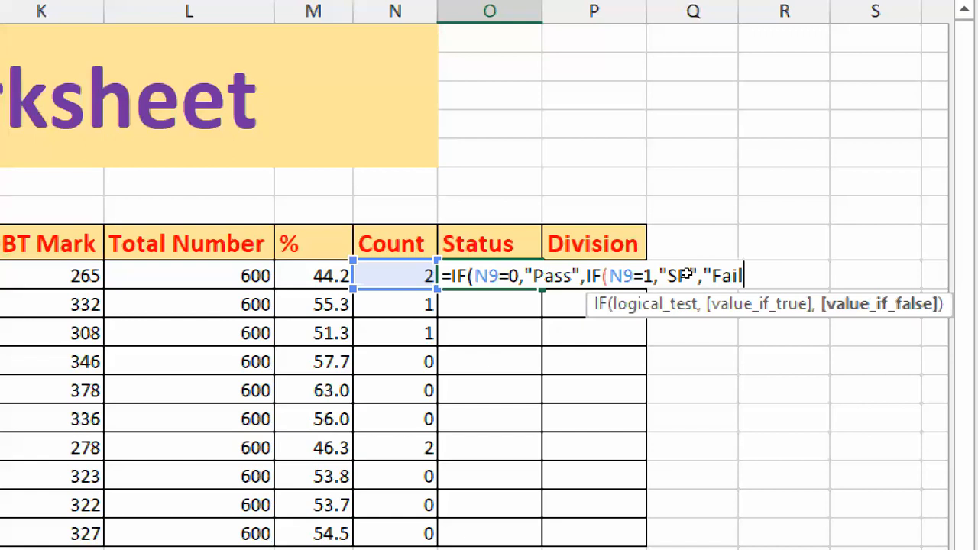
pyautogui.write('"))')
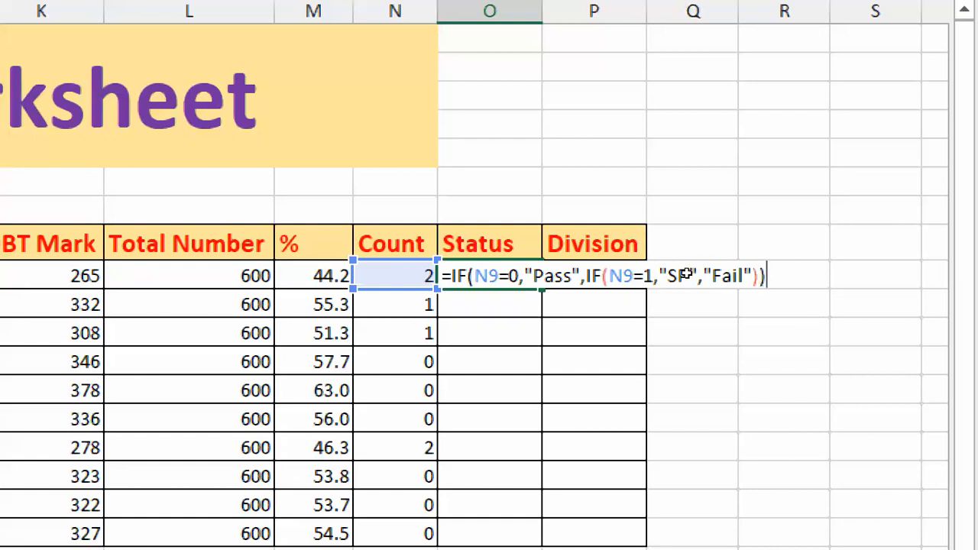
pyautogui.press('Return')
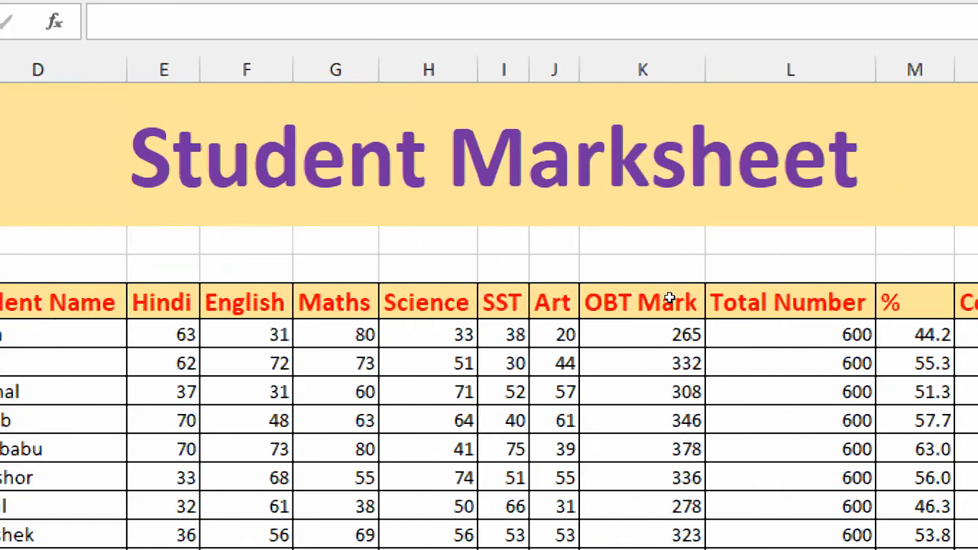
# Fill the nested IF formula from O9 down the Status column through O18 and check the copied formulas.
pyautogui.press('Up')
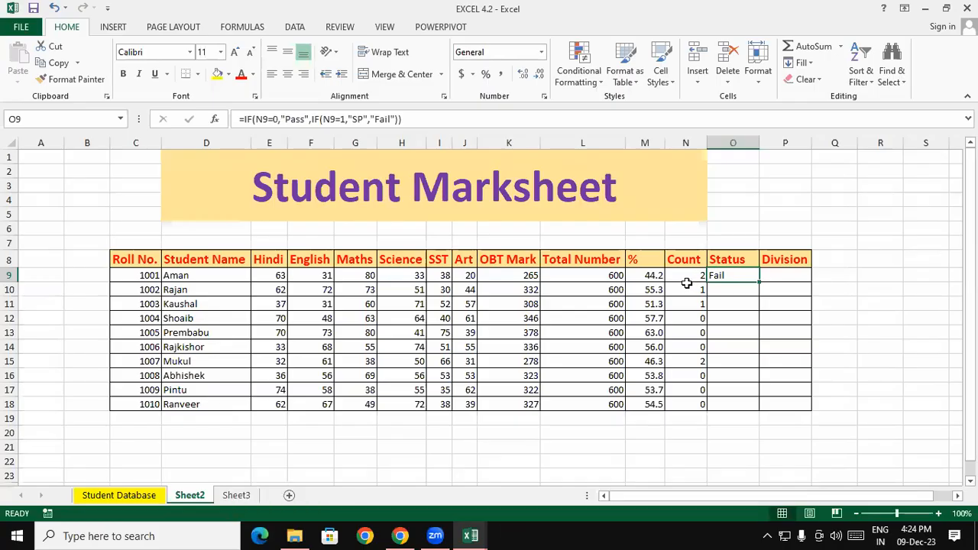
pyautogui.moveTo(760, 282); pyautogui.dragTo(723, 404)
pyautogui.moveTo(728, 304); pyautogui.dragTo(737, 349)
pyautogui.click(734, 362)
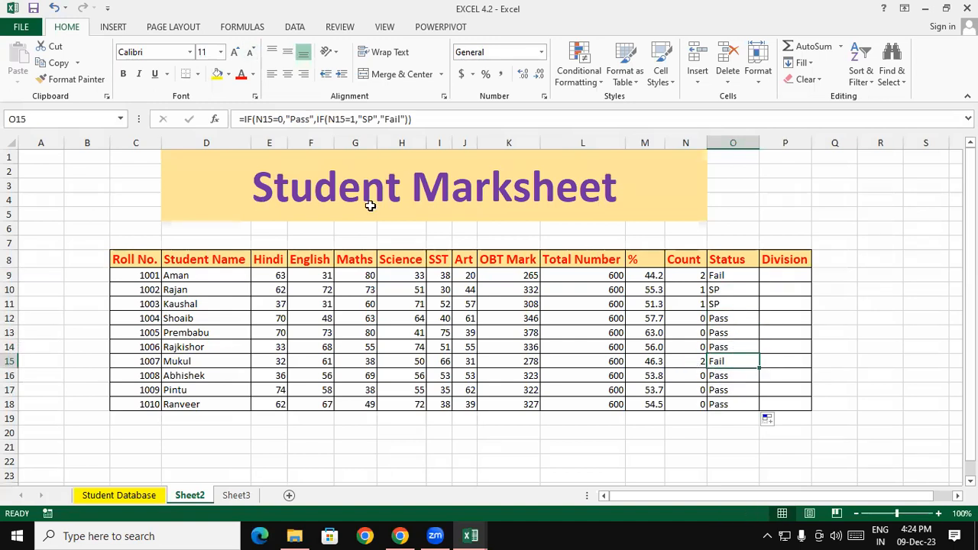
pyautogui.moveTo(794, 277); pyautogui.dragTo(787, 340)
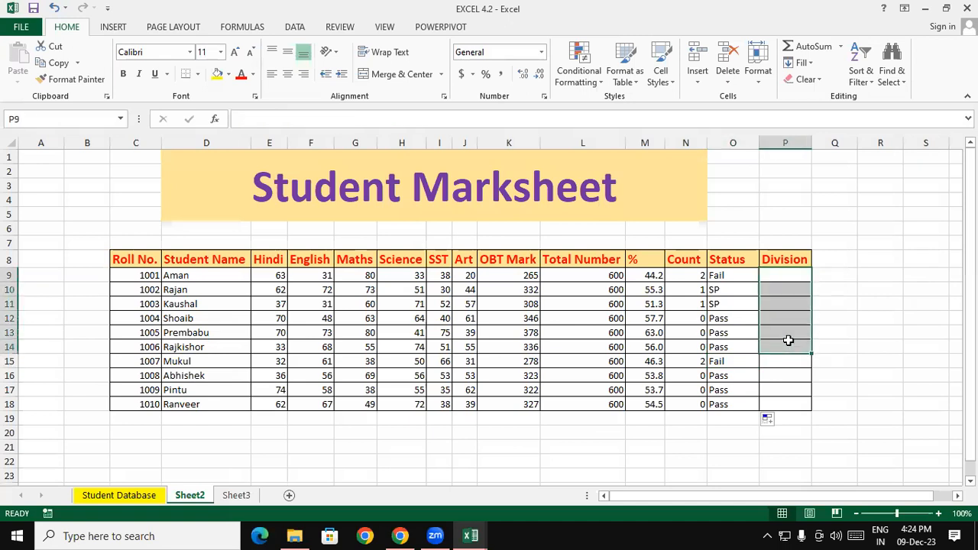
pyautogui.hotkey('shift', 'Up')
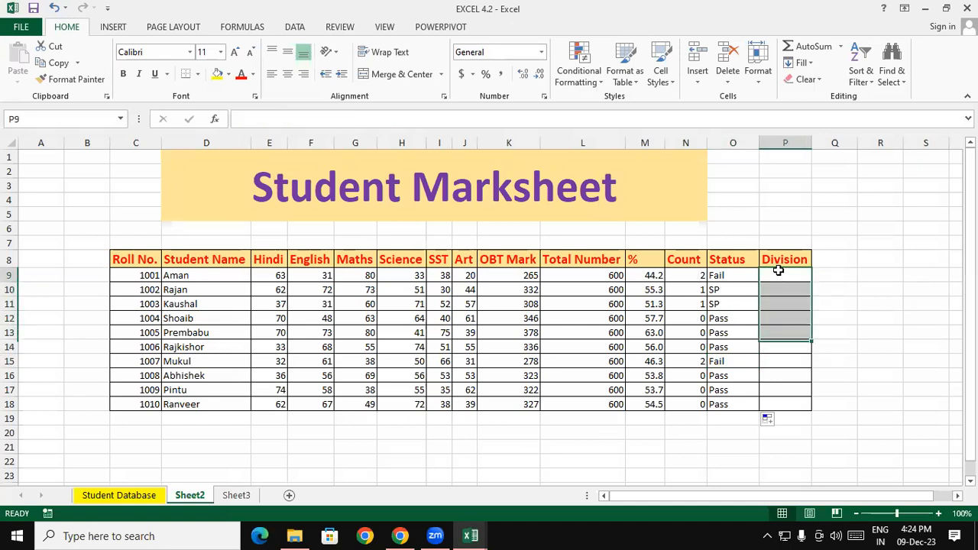
pyautogui.click(777, 270)
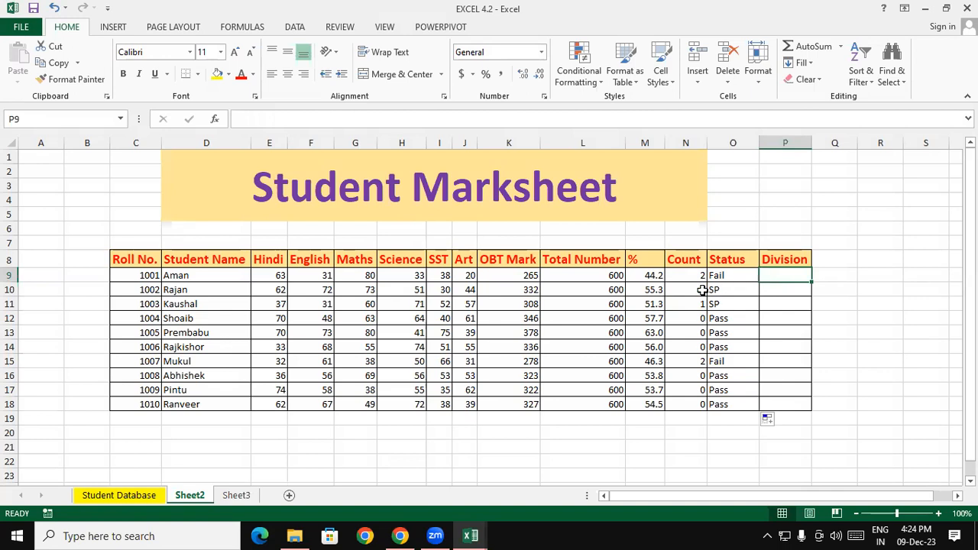
pyautogui.click(581, 459)
pyautogui.moveTo(557, 243)
pyautogui.mouseDown()
pyautogui.moveTo(576, 288)
pyautogui.moveTo(564, 278)
pyautogui.moveTo(626, 230)
pyautogui.moveTo(635, 251)
pyautogui.mouseUp()
pyautogui.moveTo(689, 202)
pyautogui.mouseDown()
pyautogui.moveTo(691, 227)
pyautogui.moveTo(702, 213)
pyautogui.mouseUp()
pyautogui.moveTo(701, 225); pyautogui.dragTo(704, 202)
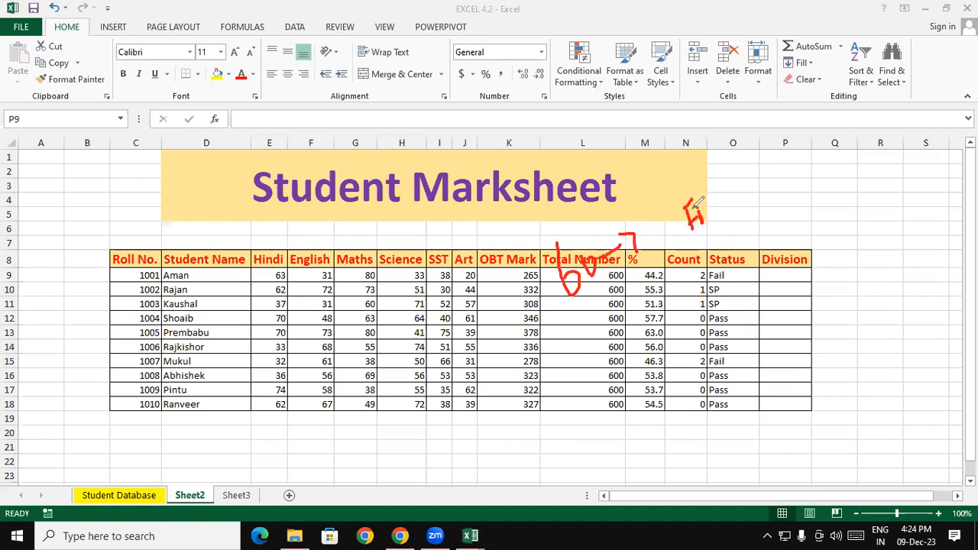
pyautogui.moveTo(591, 342)
pyautogui.mouseDown()
pyautogui.moveTo(610, 366)
pyautogui.moveTo(616, 355)
pyautogui.mouseUp()
pyautogui.moveTo(631, 314)
pyautogui.mouseDown()
pyautogui.moveTo(619, 359)
pyautogui.moveTo(660, 307)
pyautogui.moveTo(663, 336)
pyautogui.mouseUp()
pyautogui.moveTo(704, 271)
pyautogui.mouseDown()
pyautogui.moveTo(706, 299)
pyautogui.moveTo(728, 275)
pyautogui.moveTo(721, 285)
pyautogui.mouseUp()
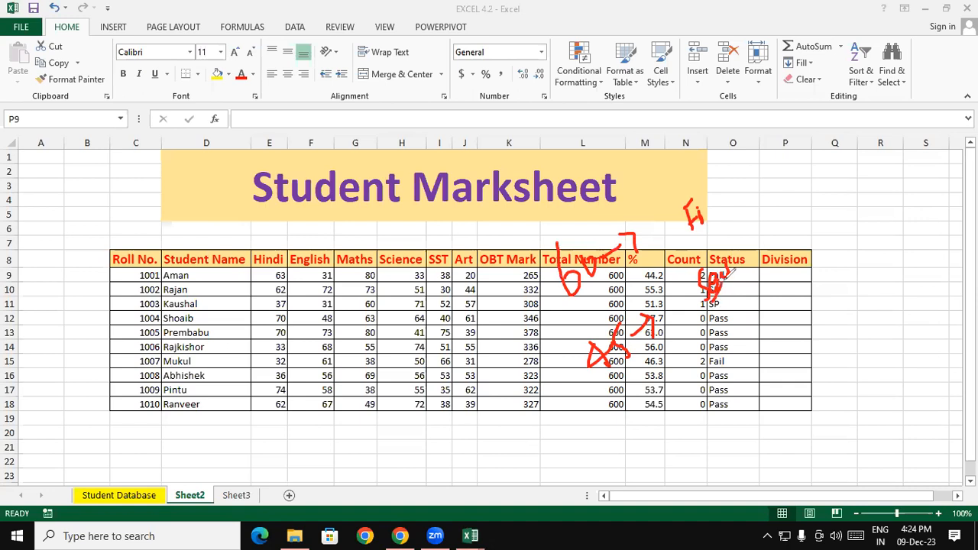
pyautogui.moveTo(640, 386)
pyautogui.mouseDown()
pyautogui.moveTo(660, 382)
pyautogui.moveTo(671, 393)
pyautogui.moveTo(703, 356)
pyautogui.mouseUp()
pyautogui.moveTo(731, 326)
pyautogui.mouseDown()
pyautogui.moveTo(757, 325)
pyautogui.moveTo(760, 289)
pyautogui.moveTo(768, 308)
pyautogui.mouseUp()
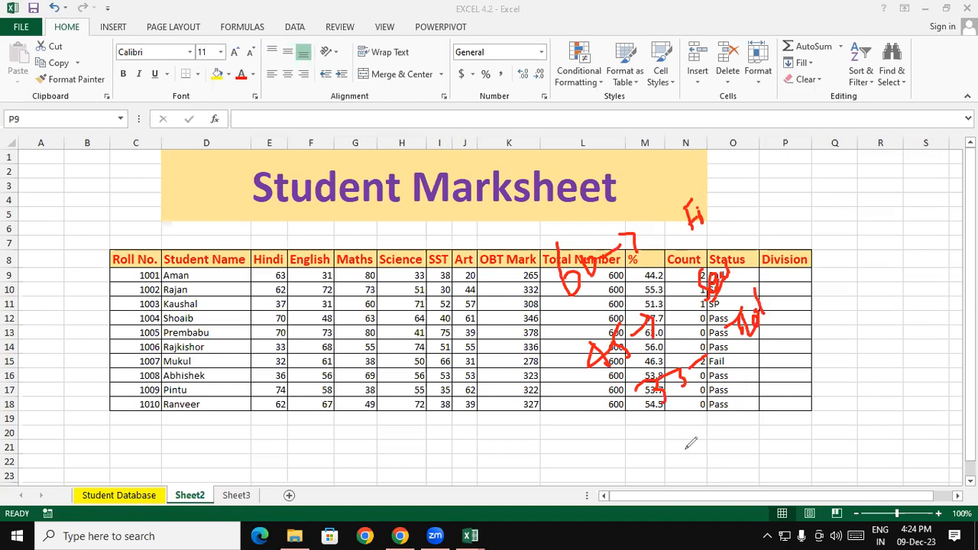
pyautogui.moveTo(695, 407)
pyautogui.mouseDown()
pyautogui.moveTo(715, 416)
pyautogui.moveTo(738, 390)
pyautogui.moveTo(728, 427)
pyautogui.mouseUp()
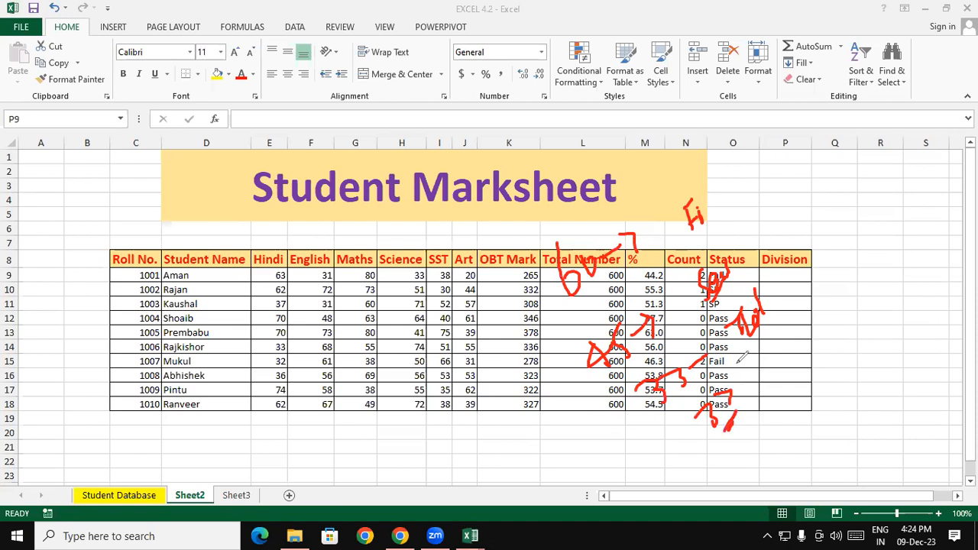
pyautogui.moveTo(386, 291)
pyautogui.mouseDown()
pyautogui.moveTo(395, 309)
pyautogui.moveTo(451, 254)
pyautogui.mouseUp()
pyautogui.moveTo(403, 329)
pyautogui.mouseDown()
pyautogui.moveTo(396, 353)
pyautogui.moveTo(452, 312)
pyautogui.moveTo(455, 331)
pyautogui.mouseUp()
pyautogui.moveTo(411, 409)
pyautogui.mouseDown()
pyautogui.moveTo(451, 396)
pyautogui.moveTo(431, 410)
pyautogui.moveTo(486, 366)
pyautogui.mouseUp()
pyautogui.moveTo(442, 436)
pyautogui.mouseDown()
pyautogui.moveTo(492, 409)
pyautogui.moveTo(495, 419)
pyautogui.mouseUp()
pyautogui.moveTo(520, 388)
pyautogui.mouseDown()
pyautogui.moveTo(535, 394)
pyautogui.moveTo(553, 374)
pyautogui.mouseUp()
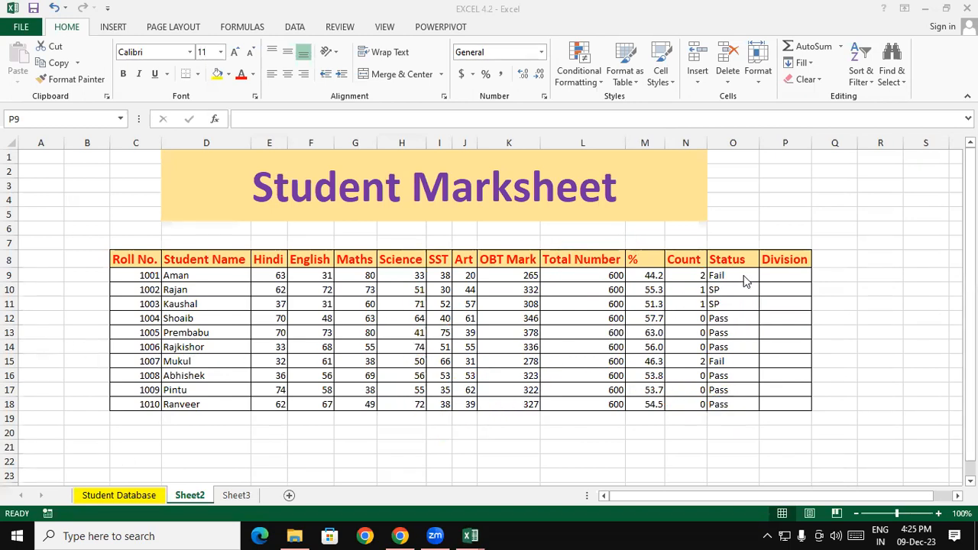
# Start an IF formula in P9 of the Division column, referencing the percentage cell M9 in its logical test.
pyautogui.click(770, 272)
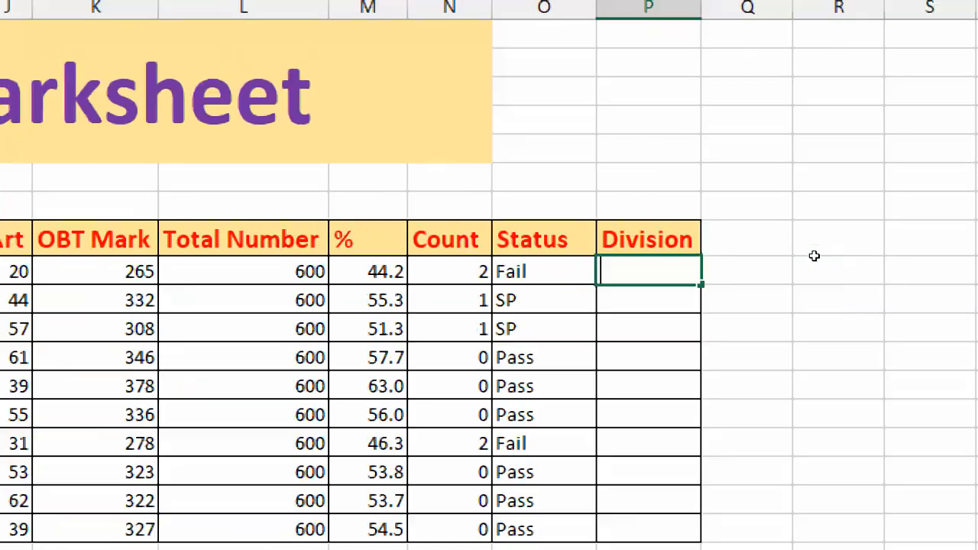
pyautogui.write('=if')
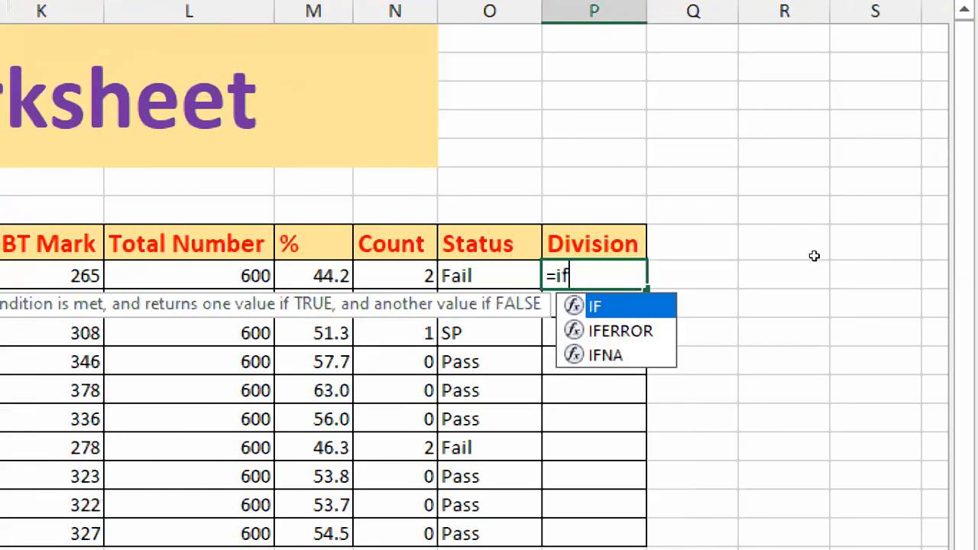
pyautogui.press('Tab')
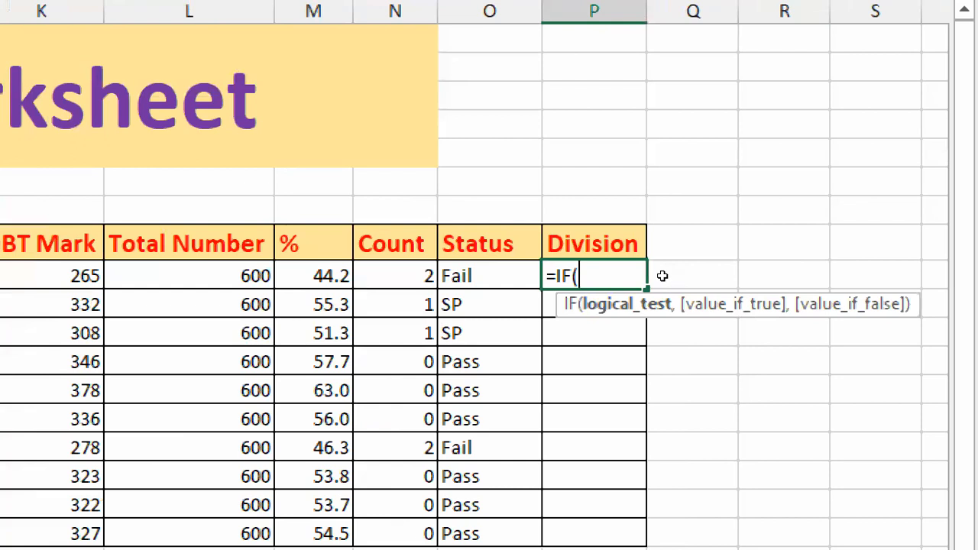
pyautogui.press('Left')
pyautogui.press('Left')
pyautogui.press('Left')
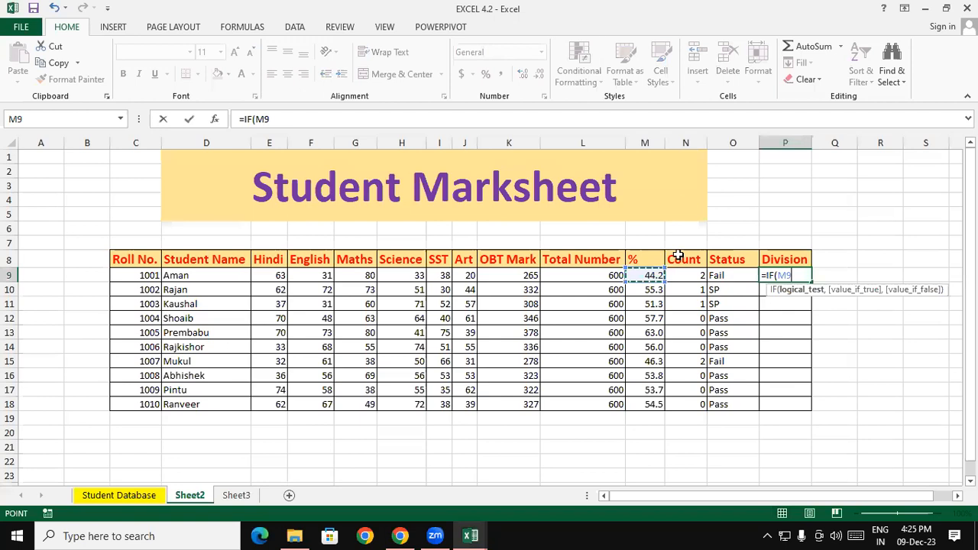
pyautogui.moveTo(104, 175)
pyautogui.mouseDown()
pyautogui.moveTo(106, 205)
pyautogui.moveTo(131, 171)
pyautogui.moveTo(175, 176)
pyautogui.moveTo(181, 157)
pyautogui.moveTo(173, 174)
pyautogui.mouseUp()
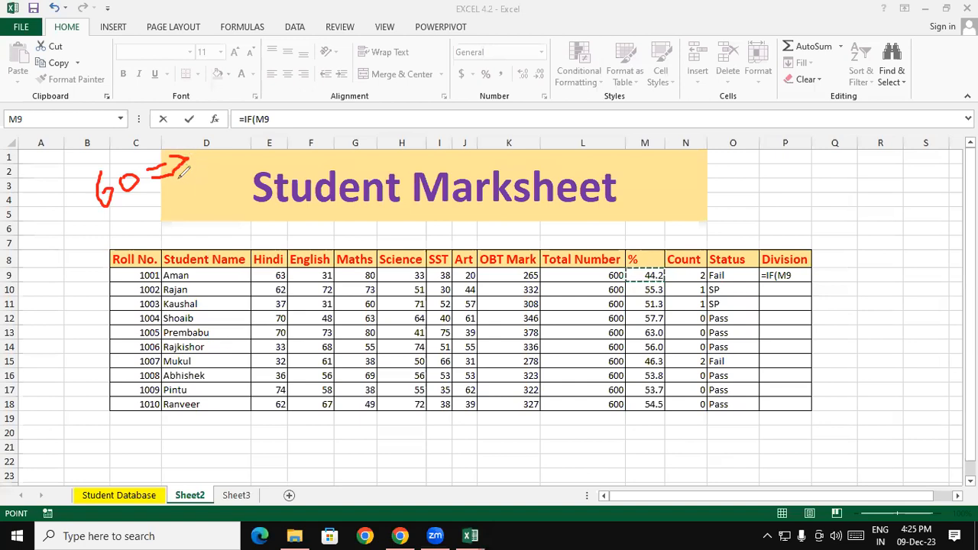
pyautogui.moveTo(153, 177); pyautogui.dragTo(172, 168)
pyautogui.moveTo(129, 203)
pyautogui.mouseDown()
pyautogui.moveTo(147, 212)
pyautogui.moveTo(133, 221)
pyautogui.moveTo(158, 198)
pyautogui.moveTo(181, 186)
pyautogui.moveTo(180, 195)
pyautogui.mouseUp()
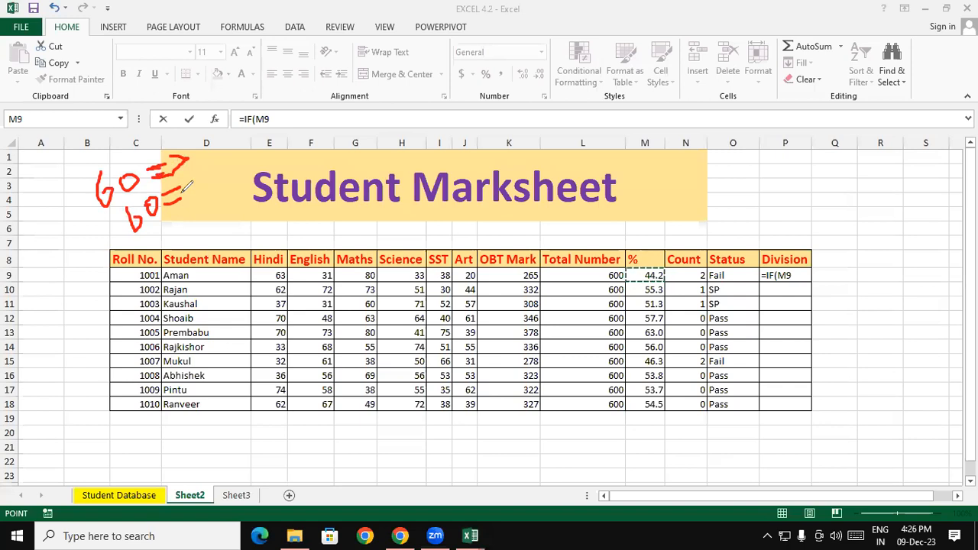
pyautogui.moveTo(164, 203)
pyautogui.mouseDown()
pyautogui.moveTo(182, 199)
pyautogui.moveTo(180, 241)
pyautogui.moveTo(201, 227)
pyautogui.mouseUp()
# Complete the logical test in P9 as M9=>60 and begin the true-value text with "Fi".
pyautogui.click(801, 275)
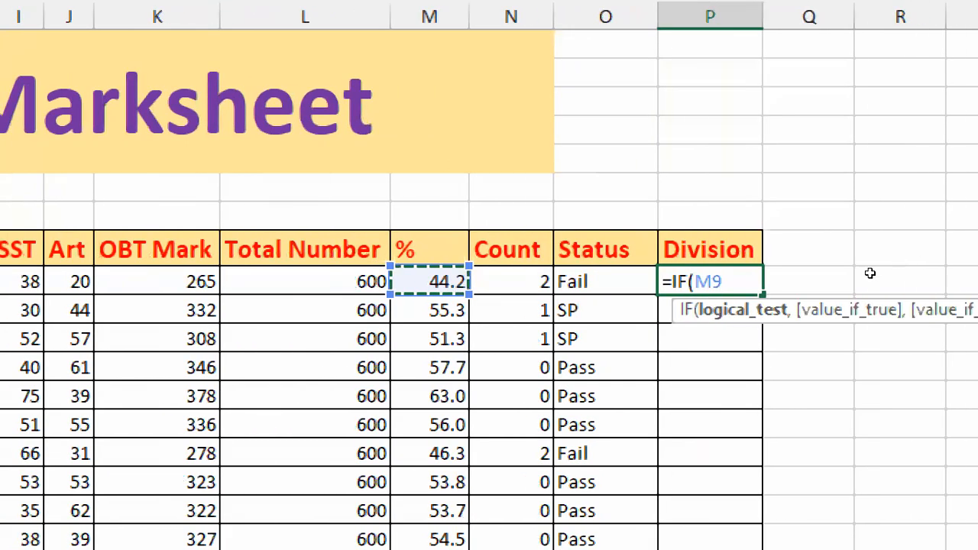
pyautogui.write('=>')
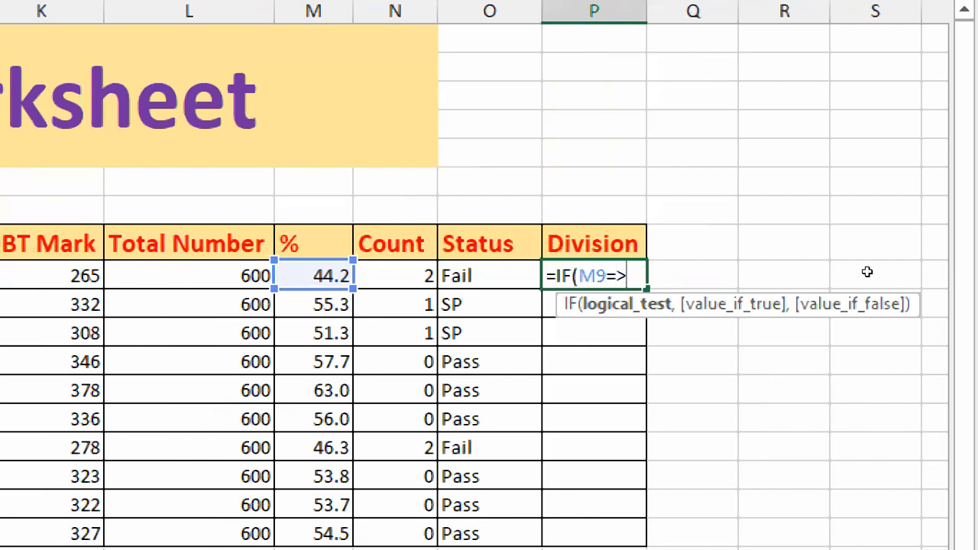
pyautogui.write('60,')
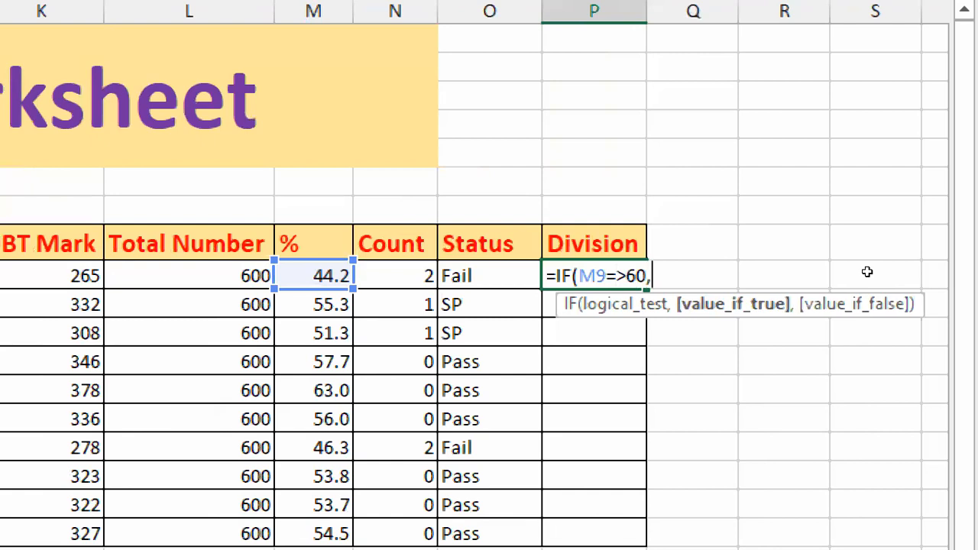
pyautogui.write('"')
pyautogui.write('First')
pyautogui.press('BackSpace')
pyautogui.press('BackSpace')
pyautogui.press('BackSpace')
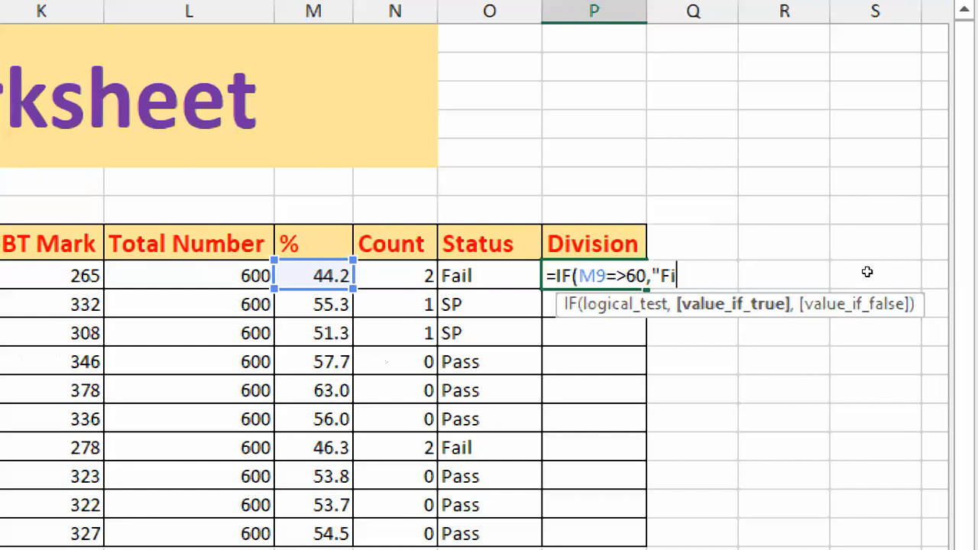